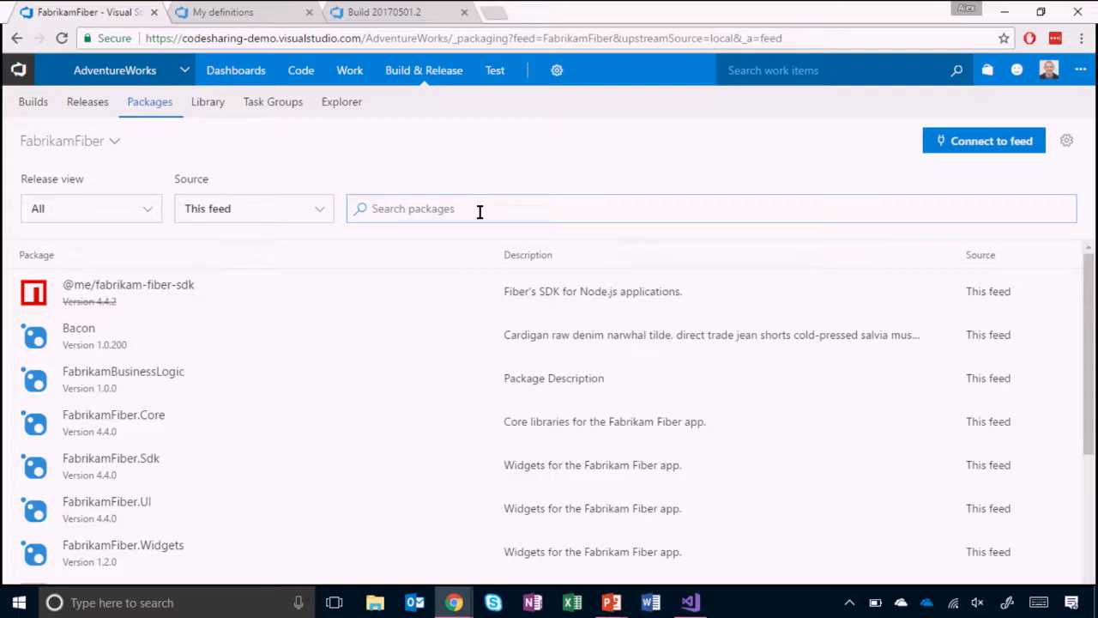
# - View the Bacon package's details and its list of versions, and return to the FabrikamFiber feed
pyautogui.click(90, 329)
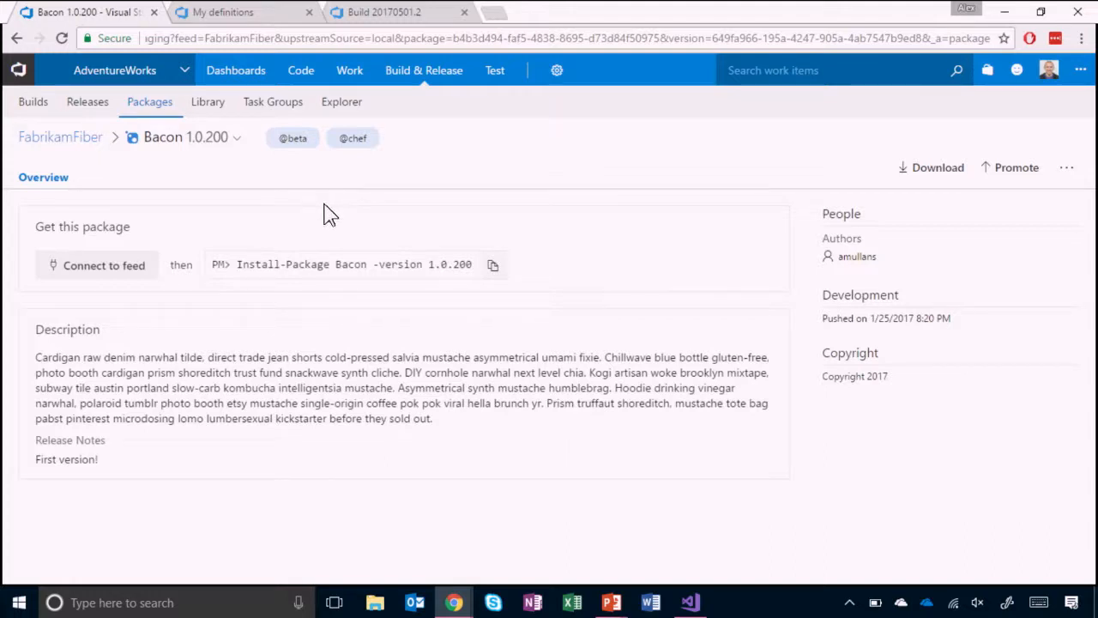
pyautogui.click(234, 152)
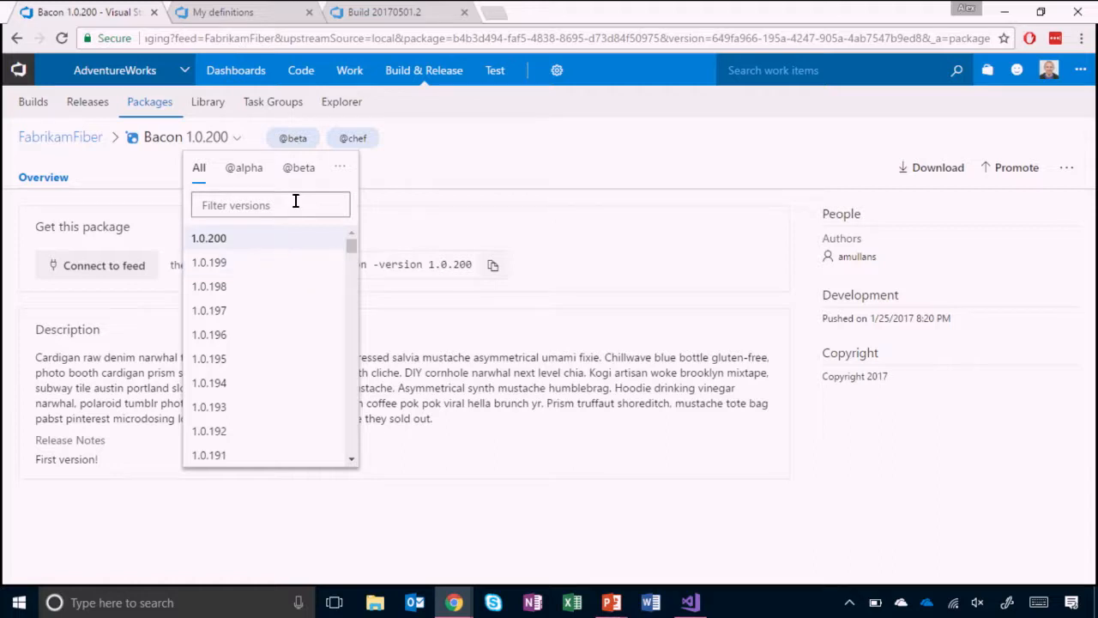
pyautogui.click(524, 363)
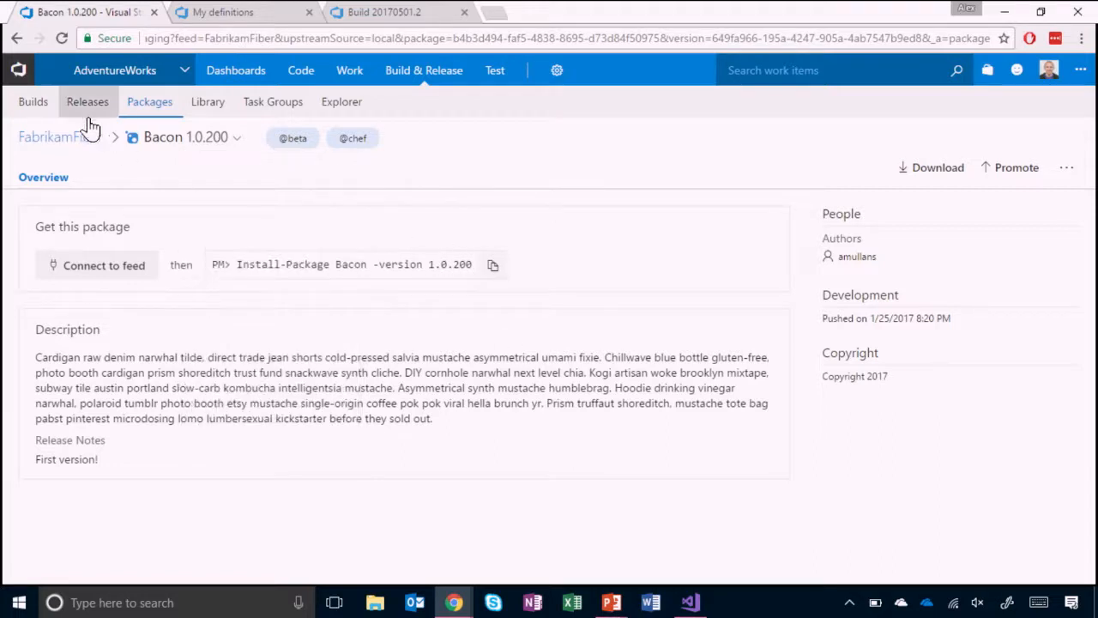
pyautogui.click(93, 138)
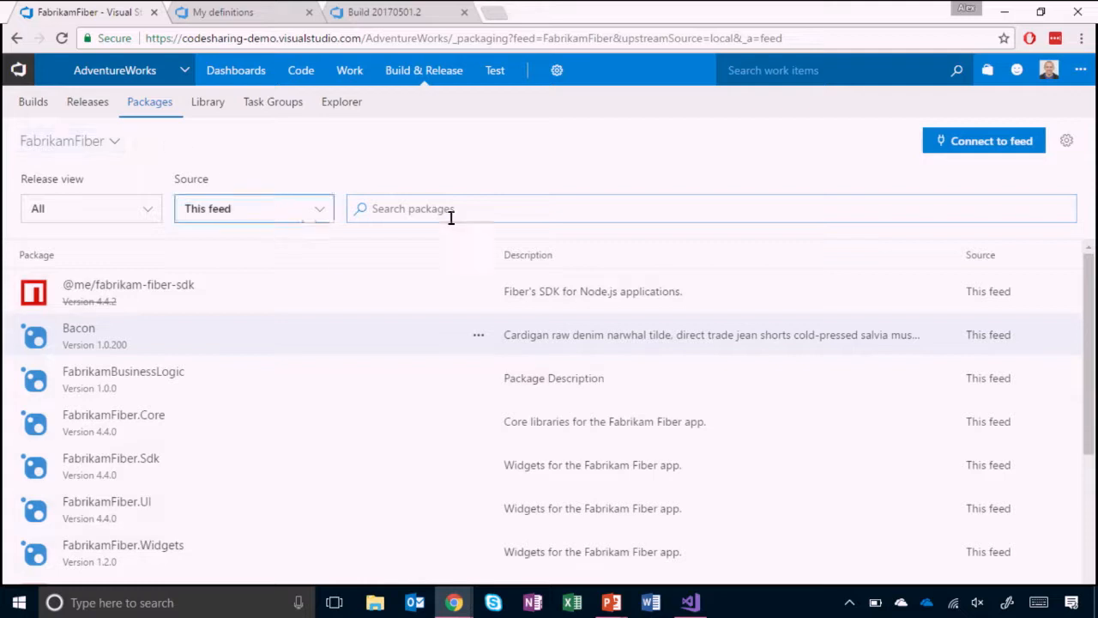
# - Search the FabrikamFiber feed for "expres" with the npmjs.com cache as the package source
pyautogui.click(477, 204)
pyautogui.write('expres')
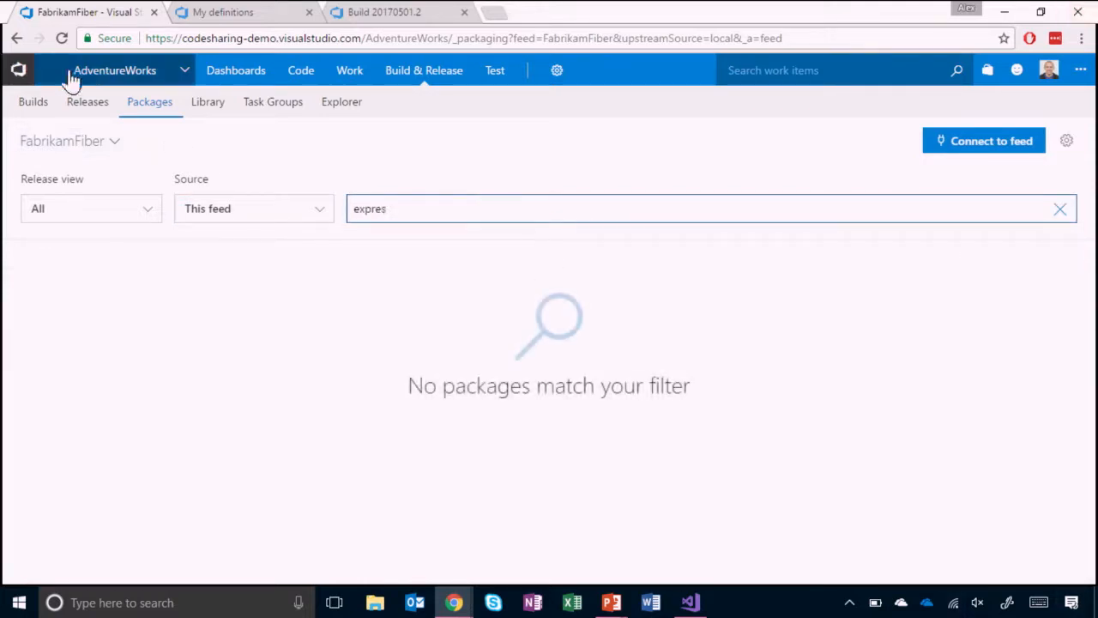
pyautogui.click(184, 211)
pyautogui.click(215, 295)
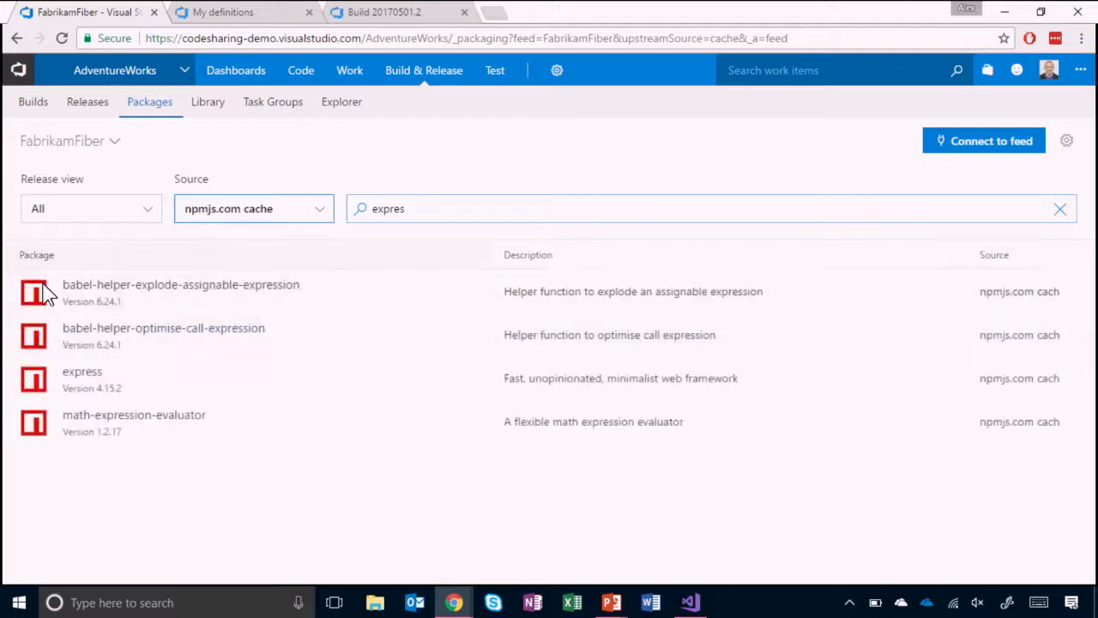
# - Review the express package's description, readme and dependencies, and check which actions its entry in the feed list offers
pyautogui.click(86, 374)
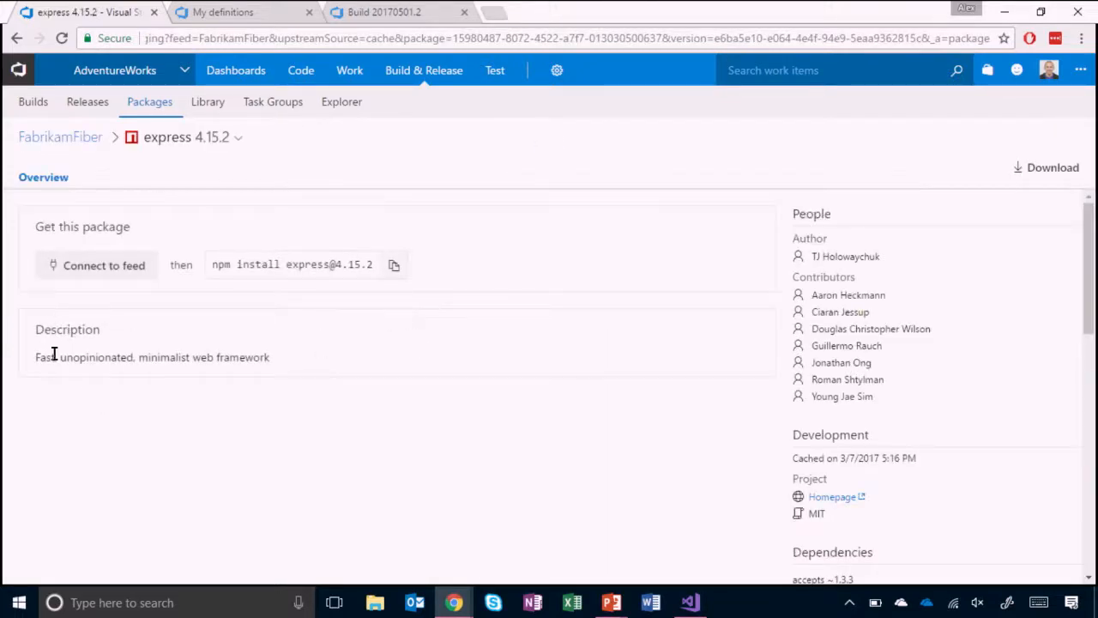
pyautogui.moveTo(55, 357); pyautogui.dragTo(120, 364)
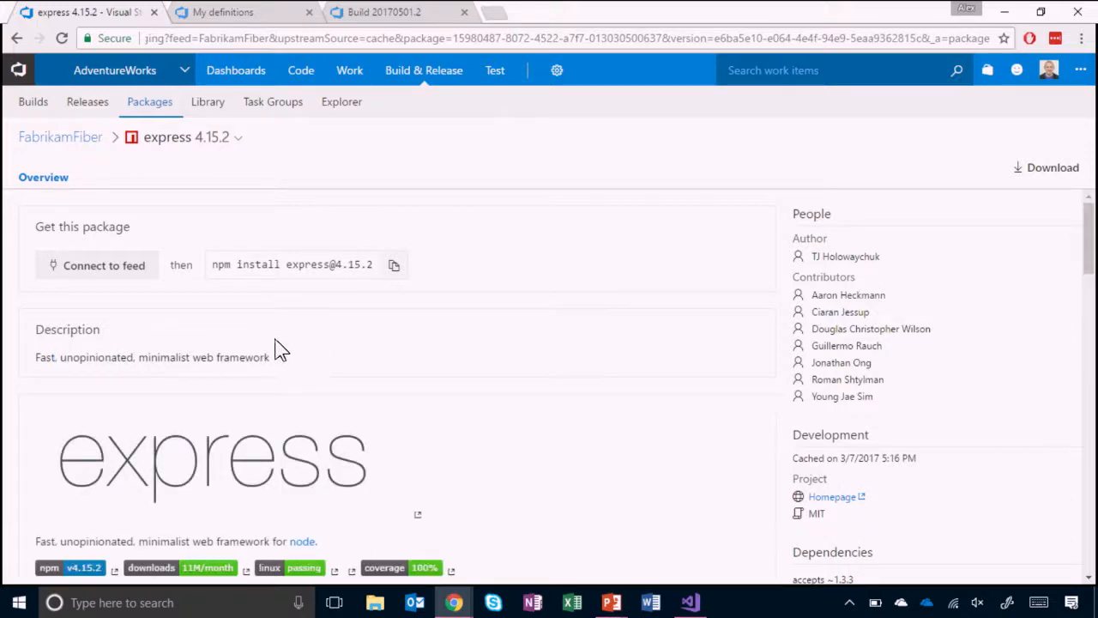
pyautogui.scroll(-1, 288, 325)
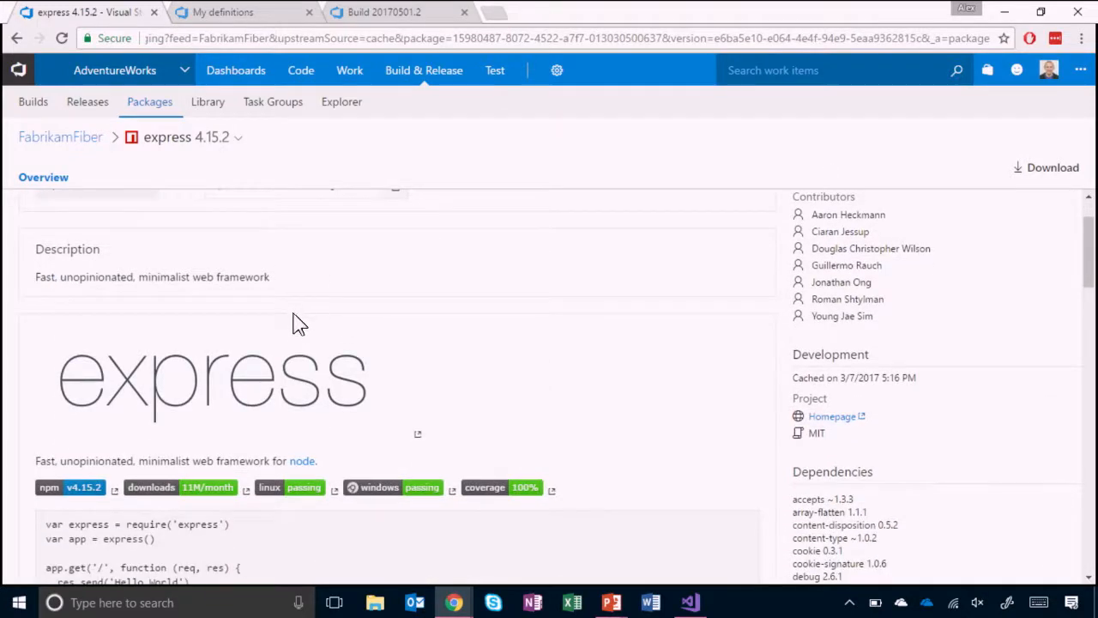
pyautogui.scroll(-3, 301, 317)
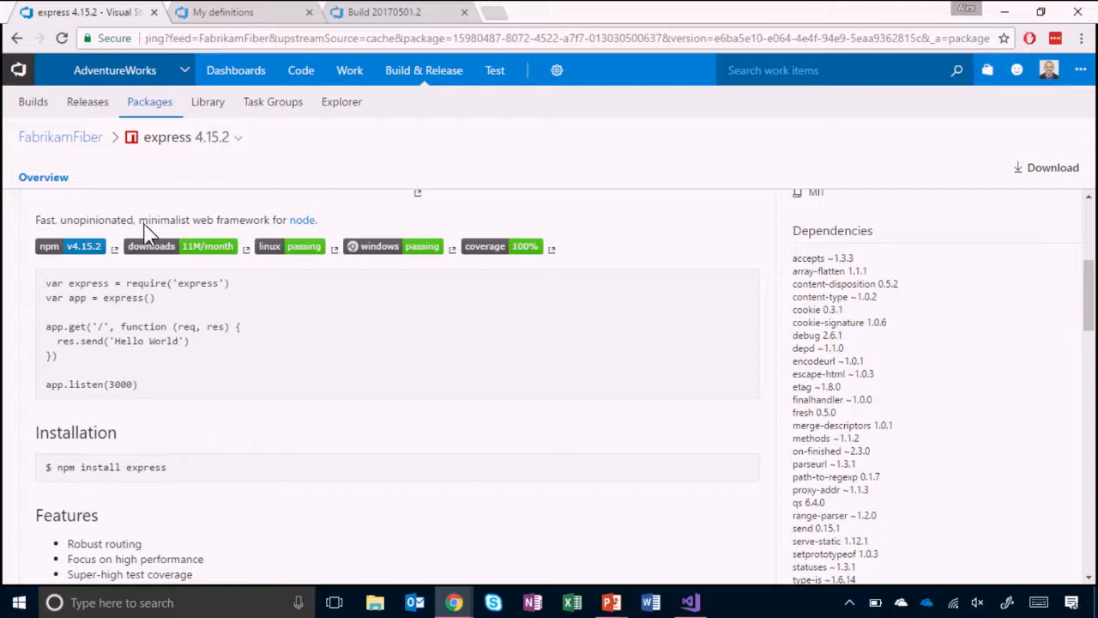
pyautogui.click(55, 139)
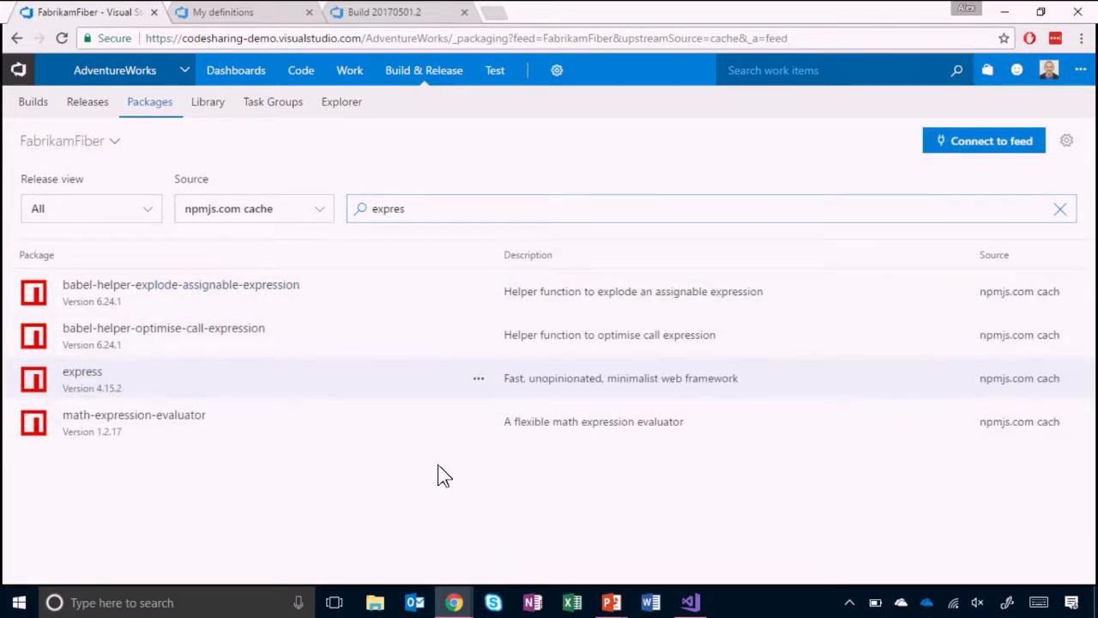
pyautogui.click(476, 382)
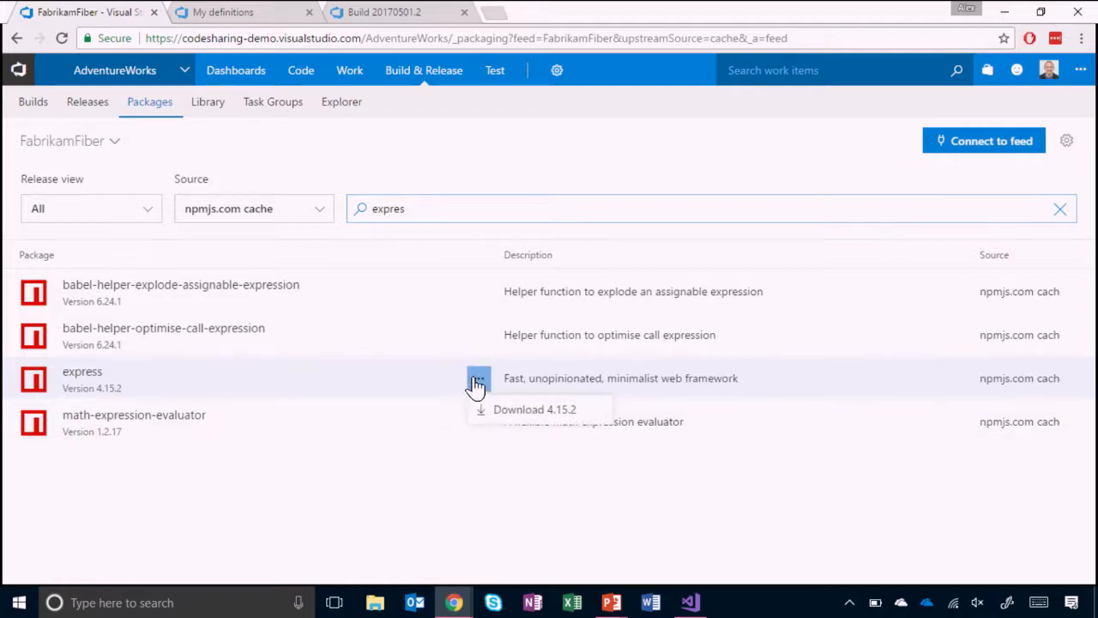
pyautogui.click(367, 482)
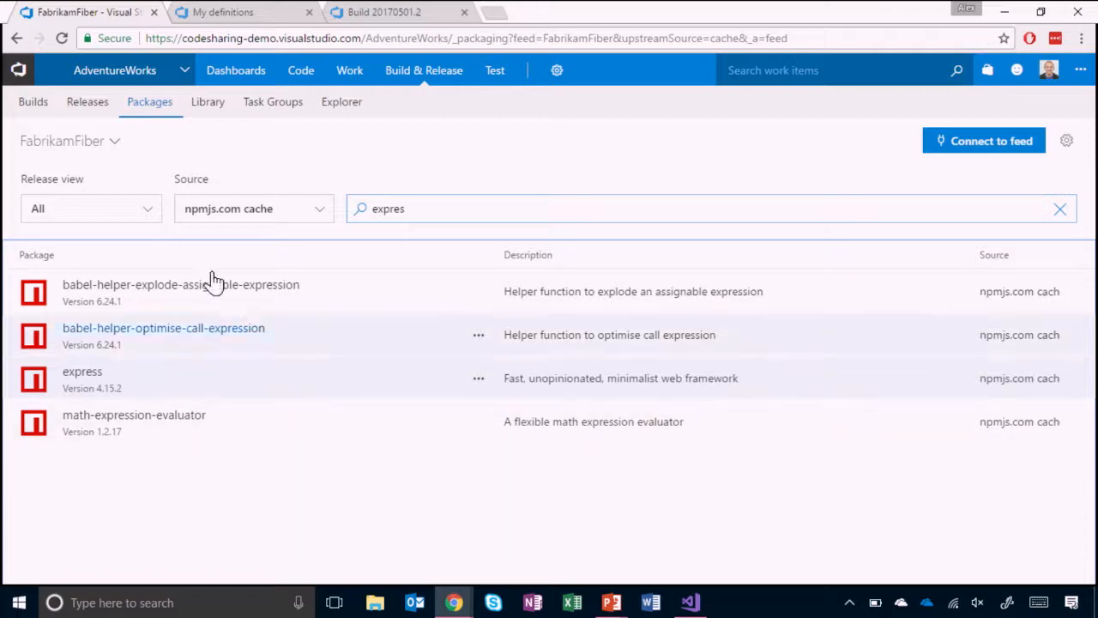
# - Switch to the AdventureWorks feed and copy its NuGet package source URL from the feed connection details
pyautogui.click(92, 152)
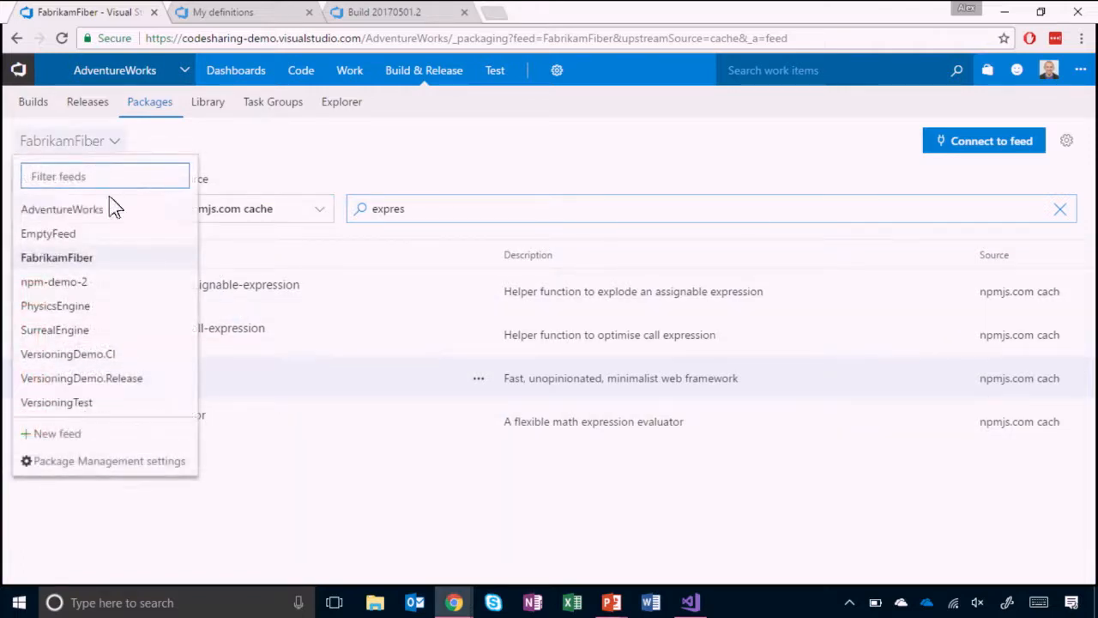
pyautogui.click(108, 210)
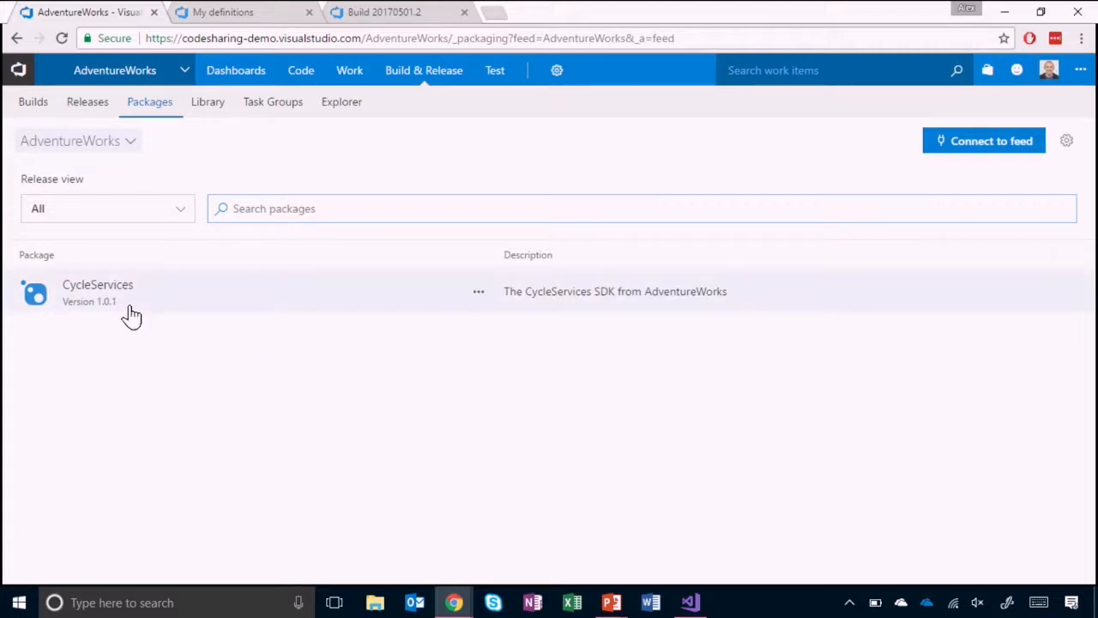
pyautogui.click(985, 142)
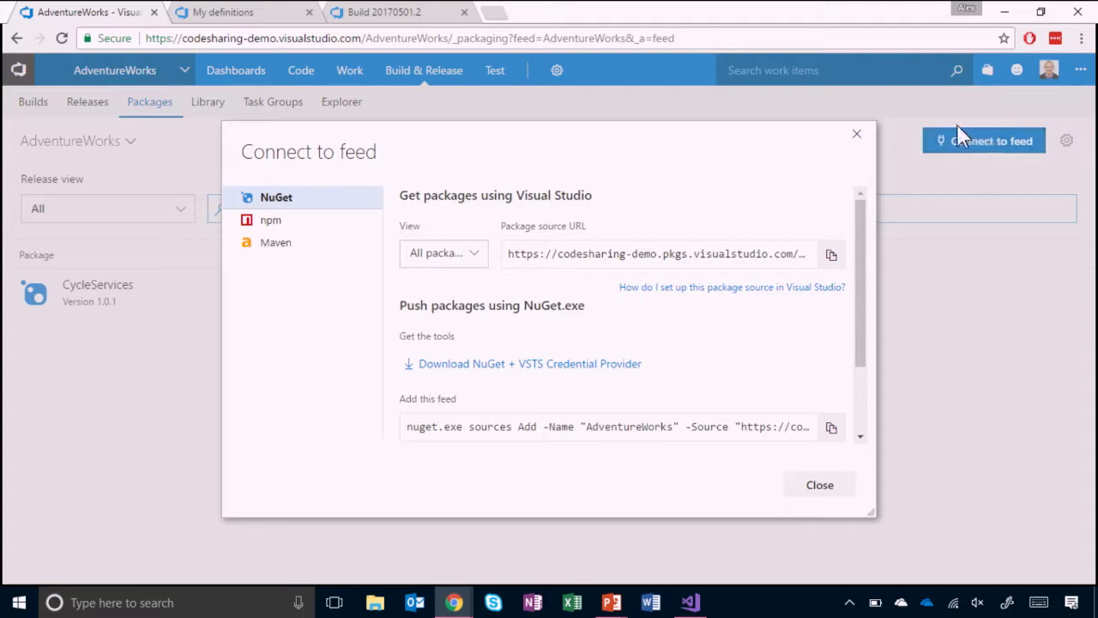
pyautogui.click(830, 254)
# - Switch to Visual Studio and open NuGet package management for the CycleServicesApi solution
pyautogui.click(690, 603)
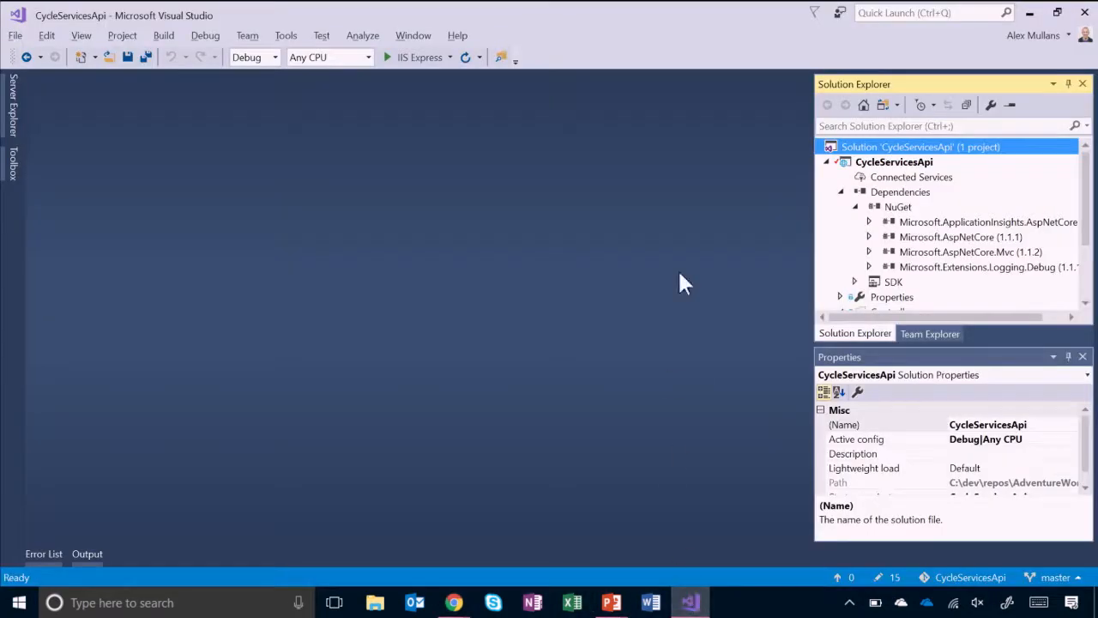
pyautogui.rightClick(839, 146)
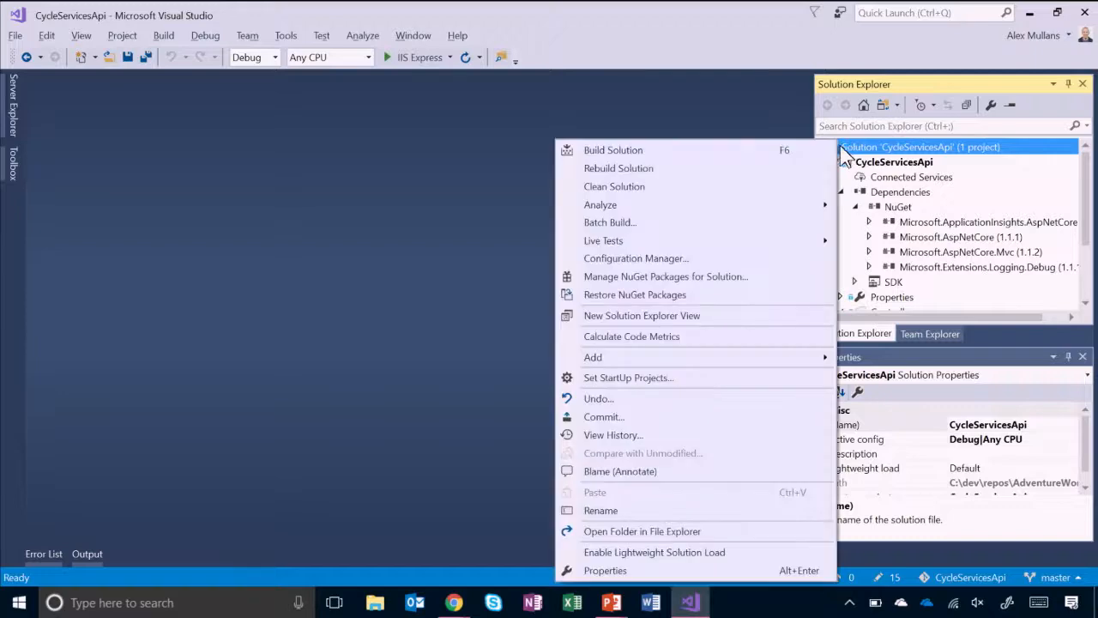
pyautogui.click(721, 286)
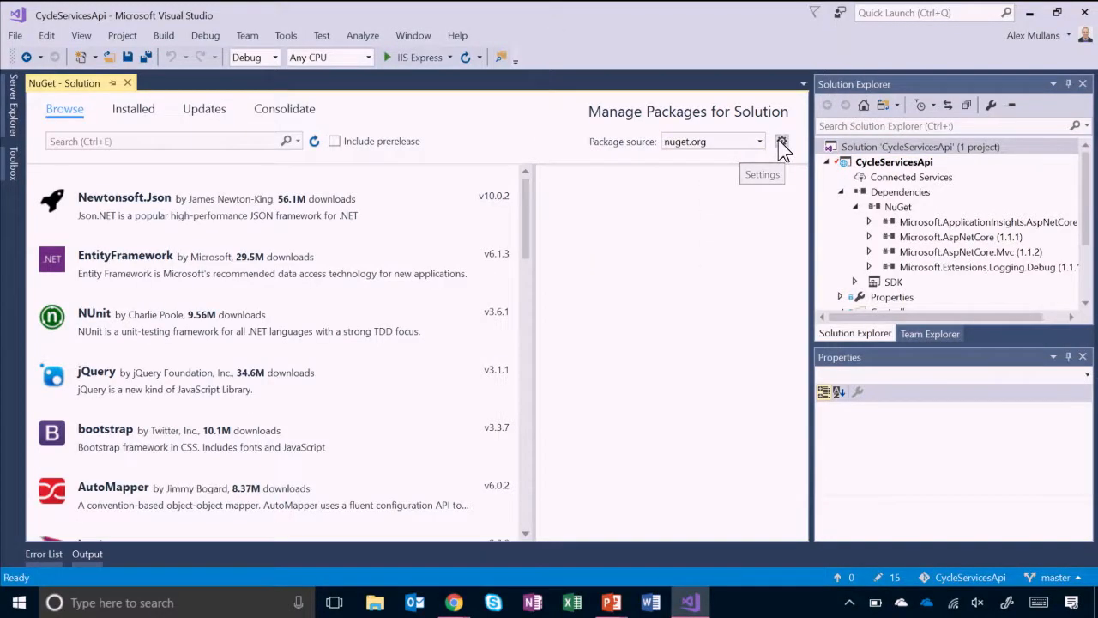
# - Add a NuGet package source named AW that uses the copied AdventureWorks feed URL
pyautogui.click(781, 141)
pyautogui.moveTo(607, 400); pyautogui.dragTo(468, 395)
pyautogui.click(733, 146)
pyautogui.write('AW')
pyautogui.press('Tab')
pyautogui.hotkey('ctrl', 'v')
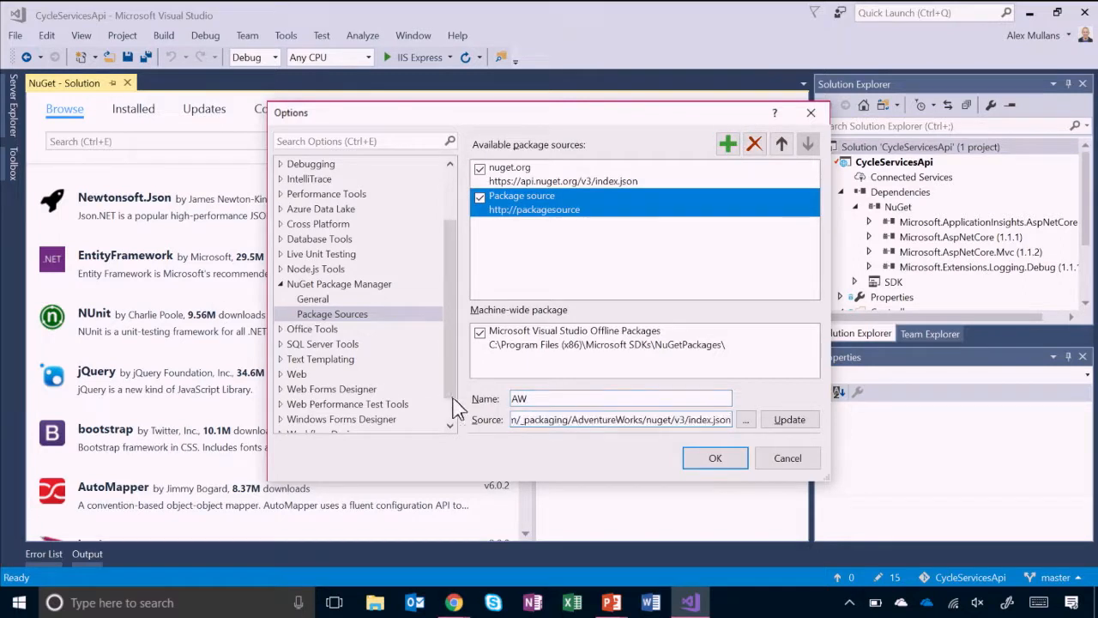
pyautogui.click(775, 420)
pyautogui.click(719, 457)
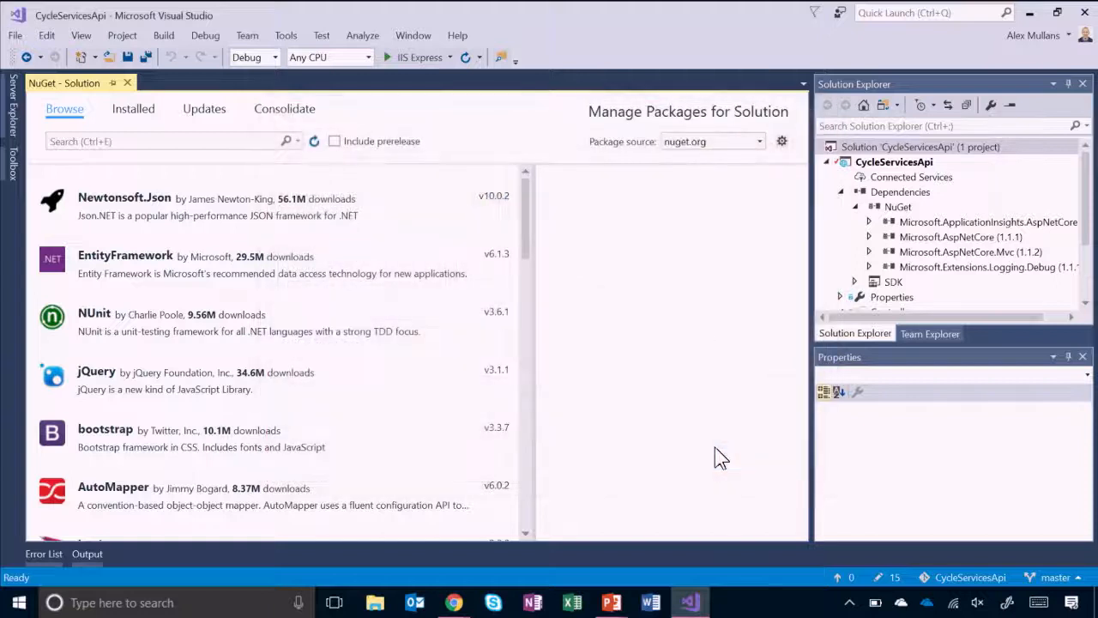
# - Install the CycleServices 1.0.1 package from the AW source into the CycleServicesApi project
pyautogui.click(760, 142)
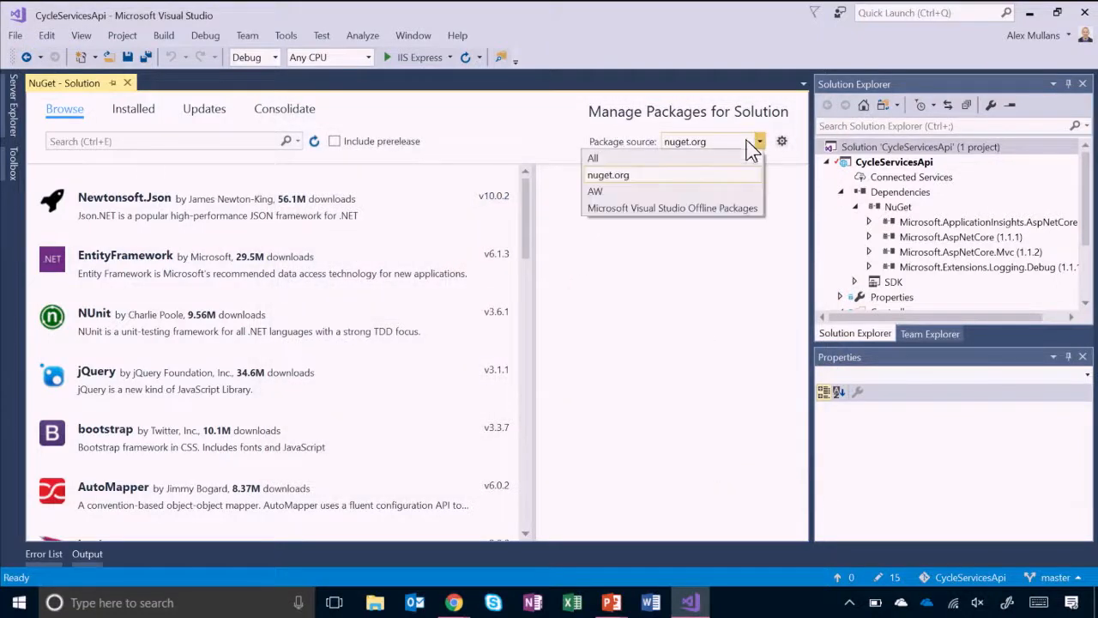
pyautogui.click(674, 191)
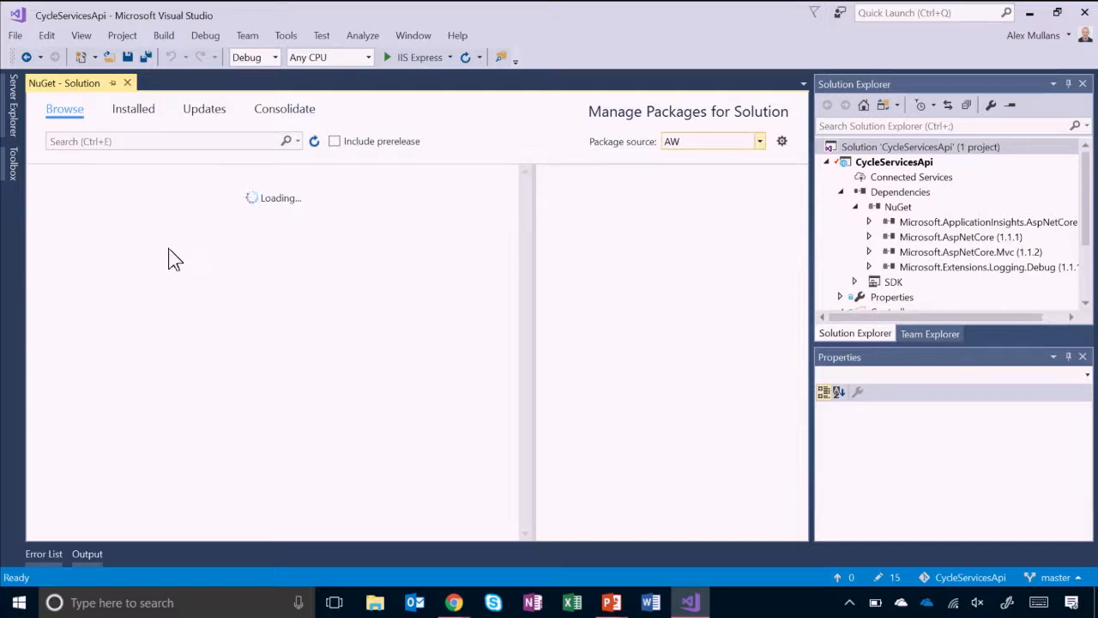
pyautogui.click(125, 115)
pyautogui.click(65, 111)
pyautogui.click(115, 211)
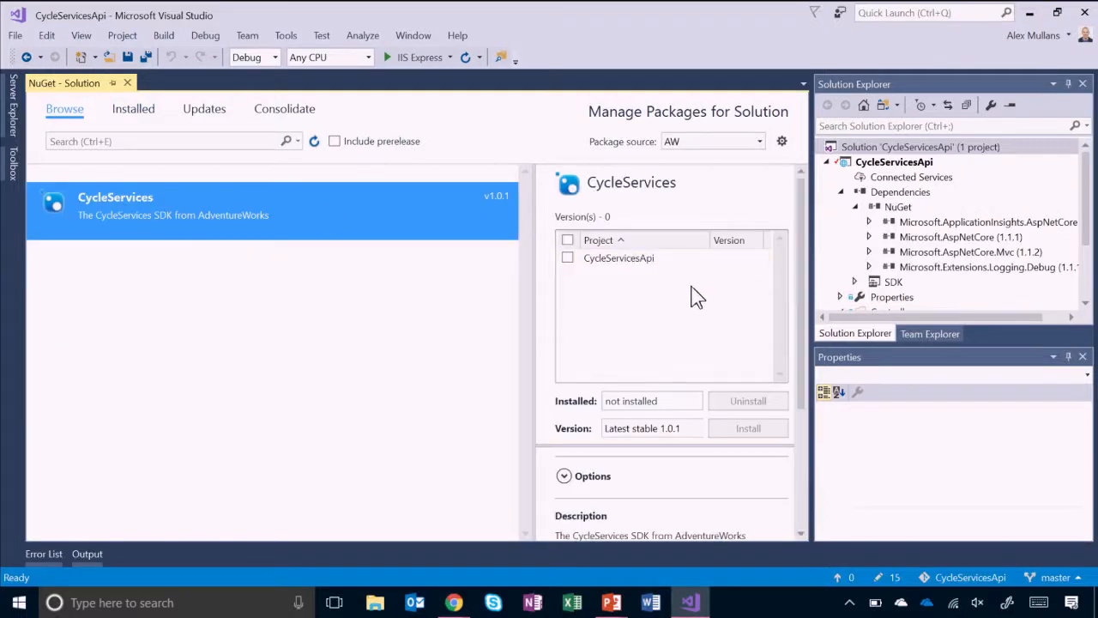
pyautogui.click(567, 257)
pyautogui.click(746, 429)
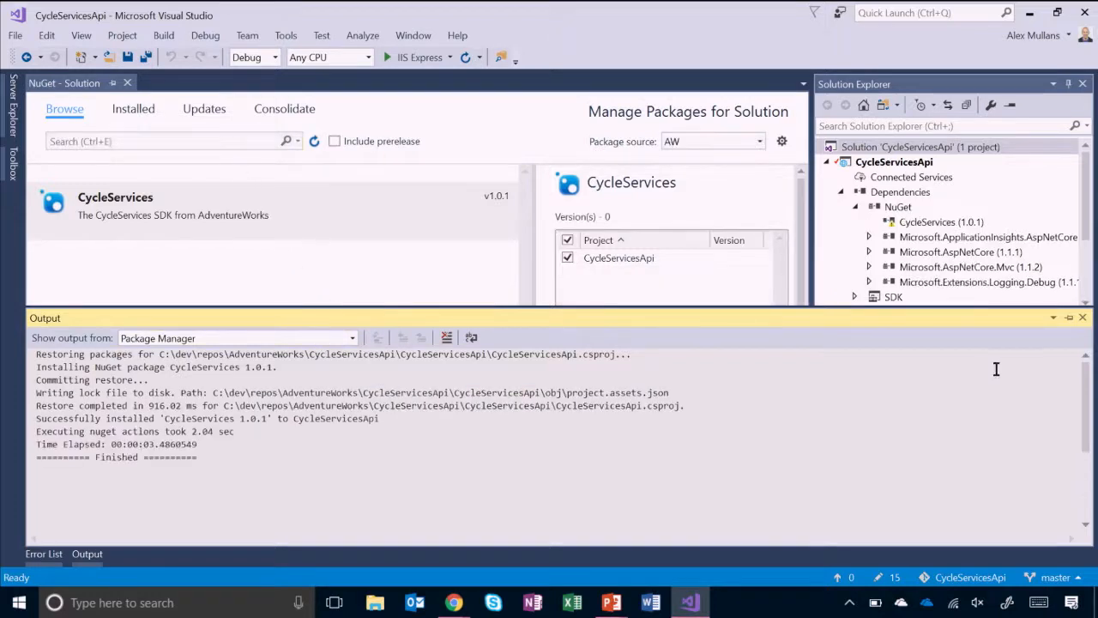
# - Open CyclesController.cs to check its CycleLocator.ListCyclesInCity call, and build the solution
pyautogui.moveTo(1086, 181); pyautogui.dragTo(1084, 224)
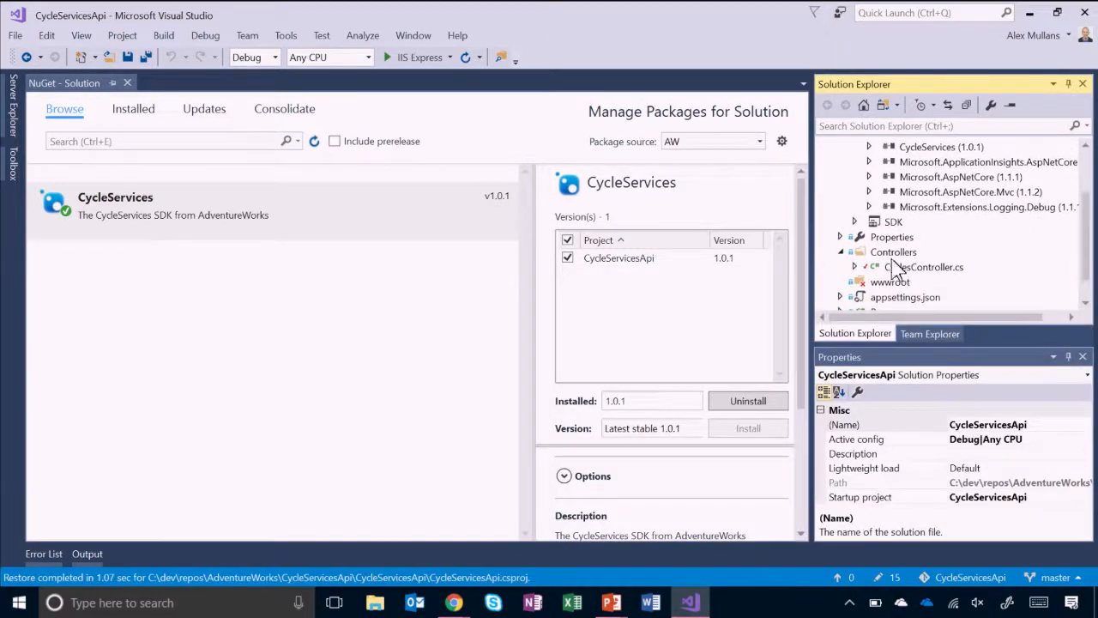
pyautogui.doubleClick(883, 264)
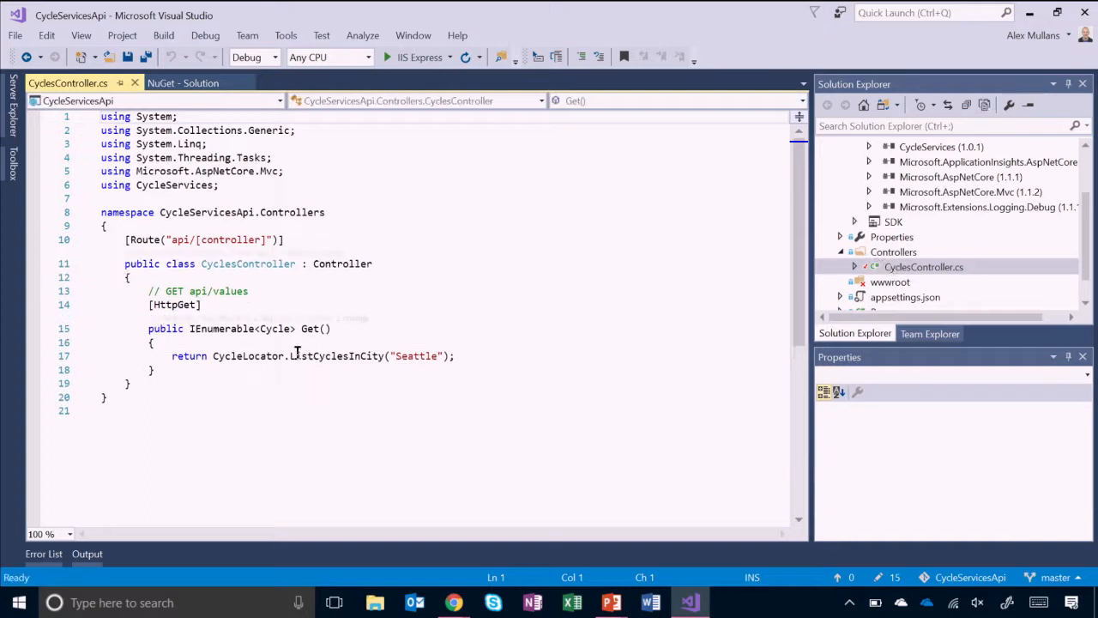
pyautogui.click(211, 357)
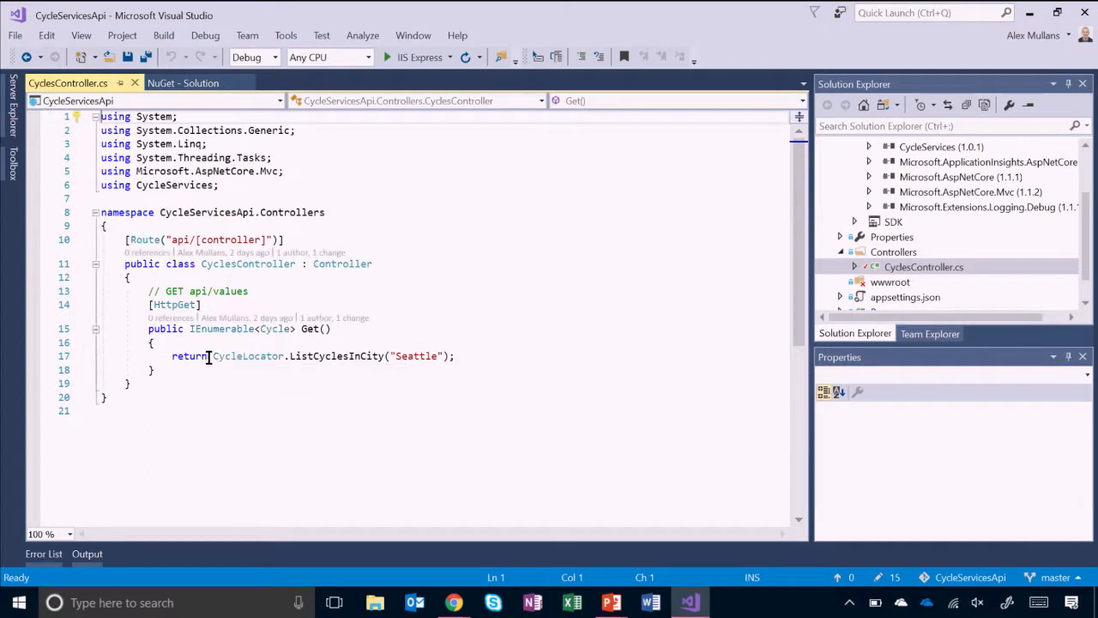
pyautogui.click(361, 357)
pyautogui.click(163, 35)
pyautogui.click(169, 55)
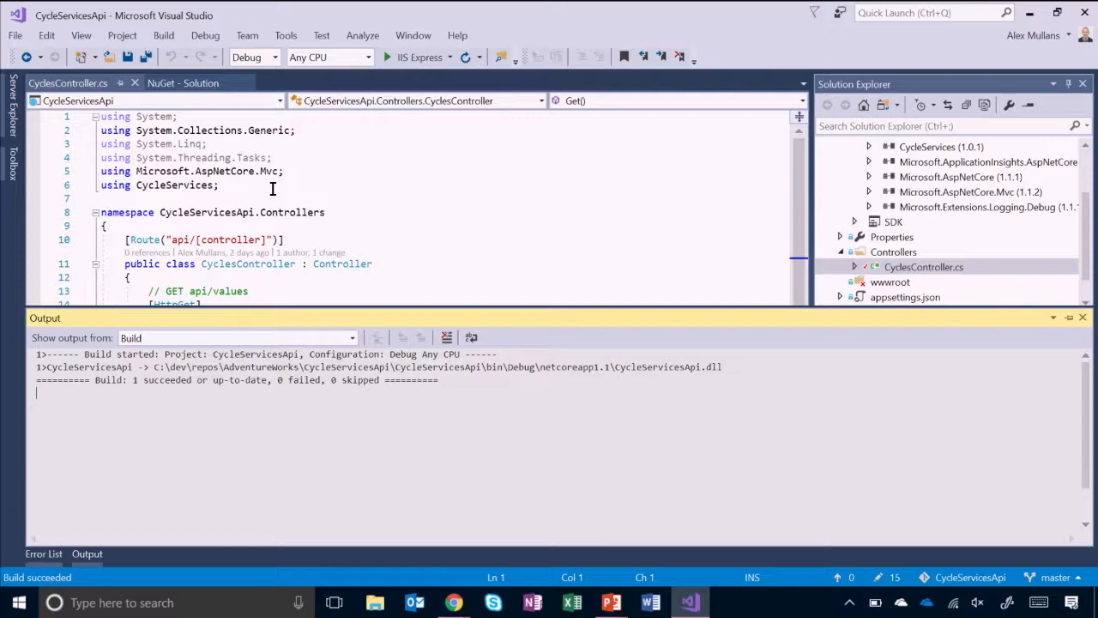
# - Switch to the My definitions page in Chrome, create a build definition from the Visual Studio template and open its NuGet restore task
pyautogui.moveTo(455, 602)
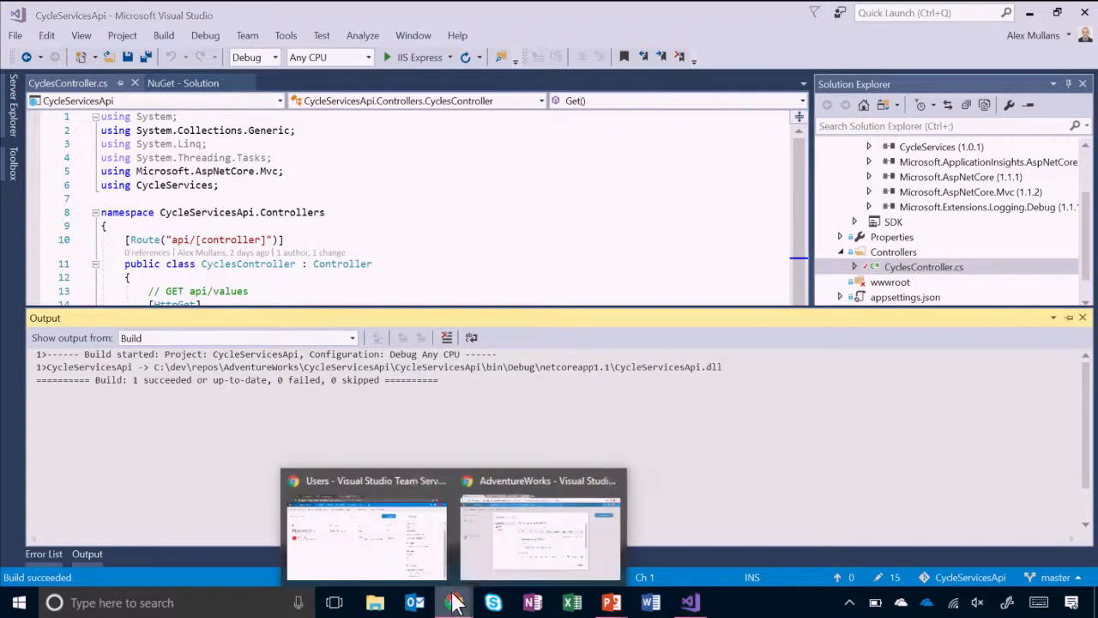
pyautogui.click(485, 532)
pyautogui.click(216, 12)
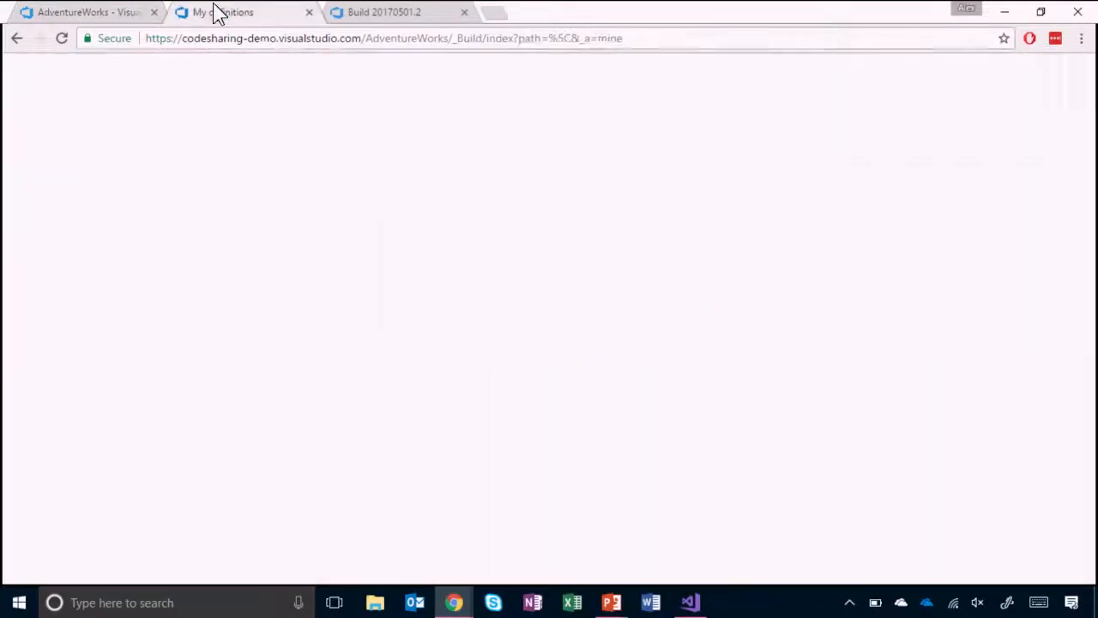
pyautogui.click(909, 144)
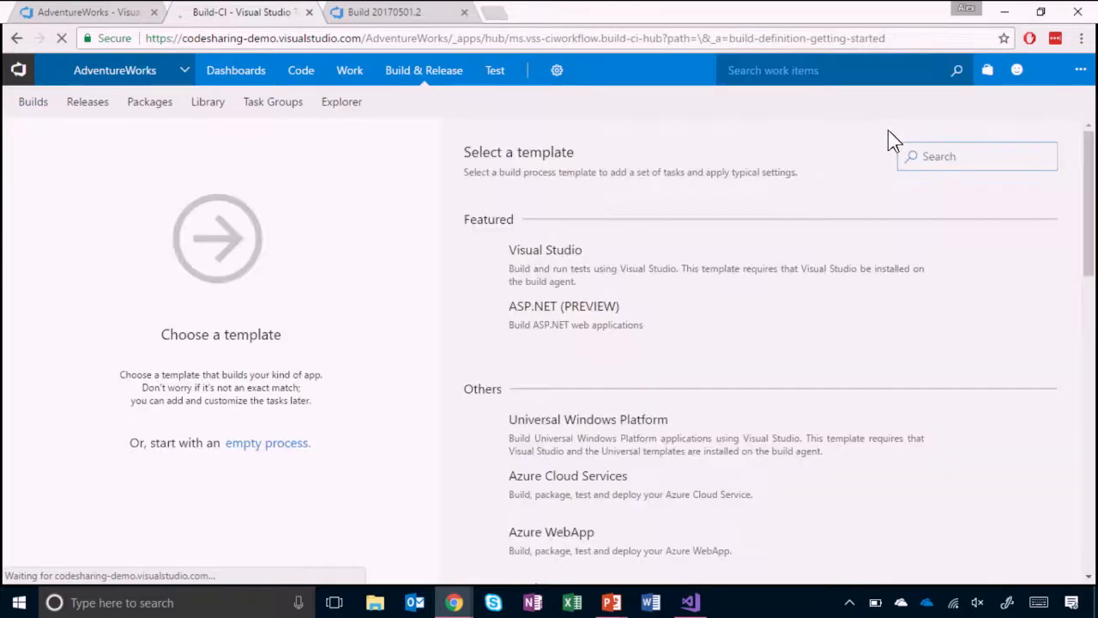
pyautogui.moveTo(625, 245)
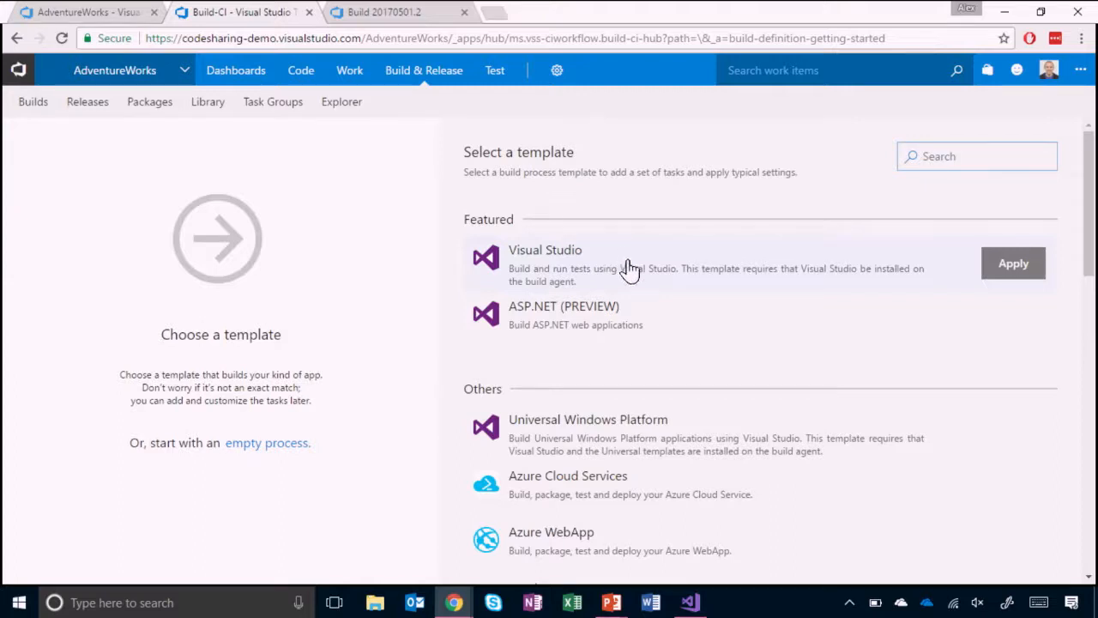
pyautogui.click(1005, 265)
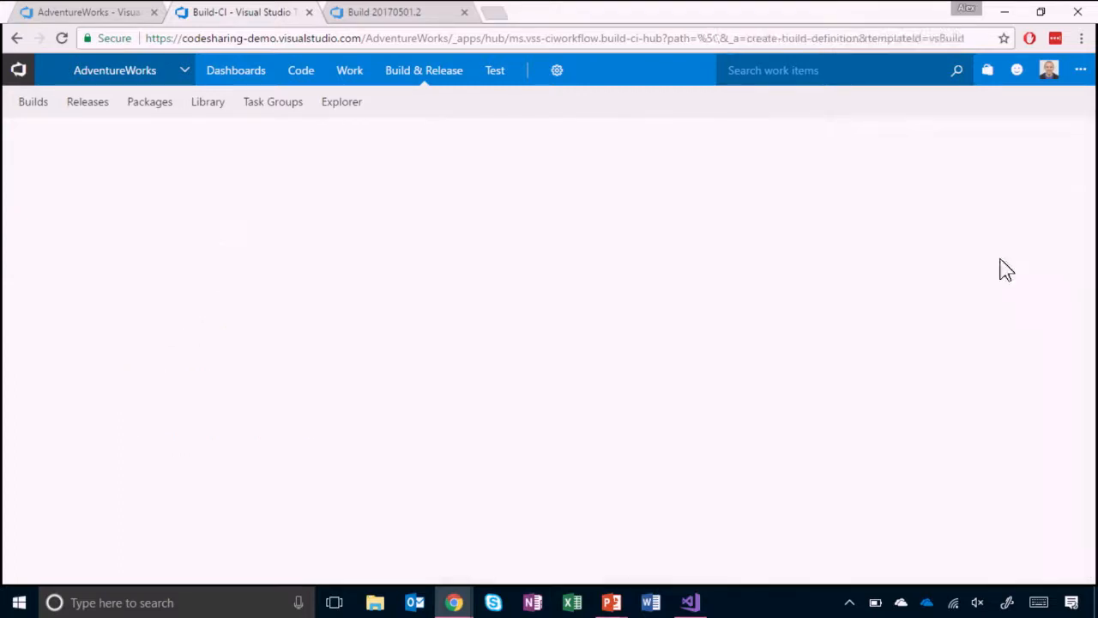
pyautogui.click(196, 321)
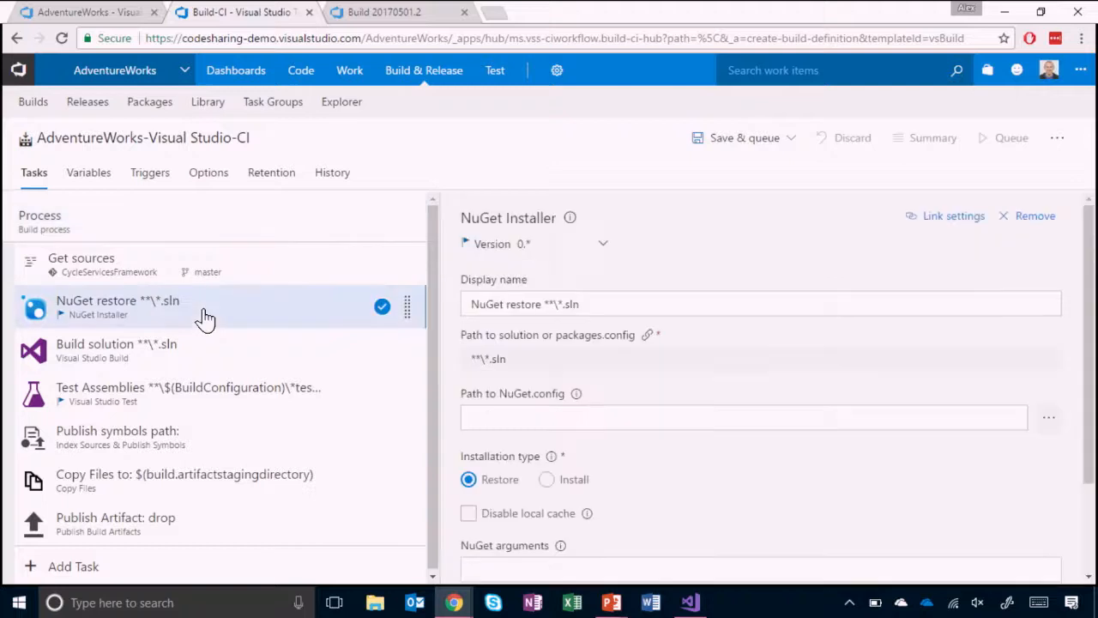
# - Switch the NuGet restore task to version 1.* and make it use packages from the AdventureWorks VSTS feed
pyautogui.moveTo(462, 245)
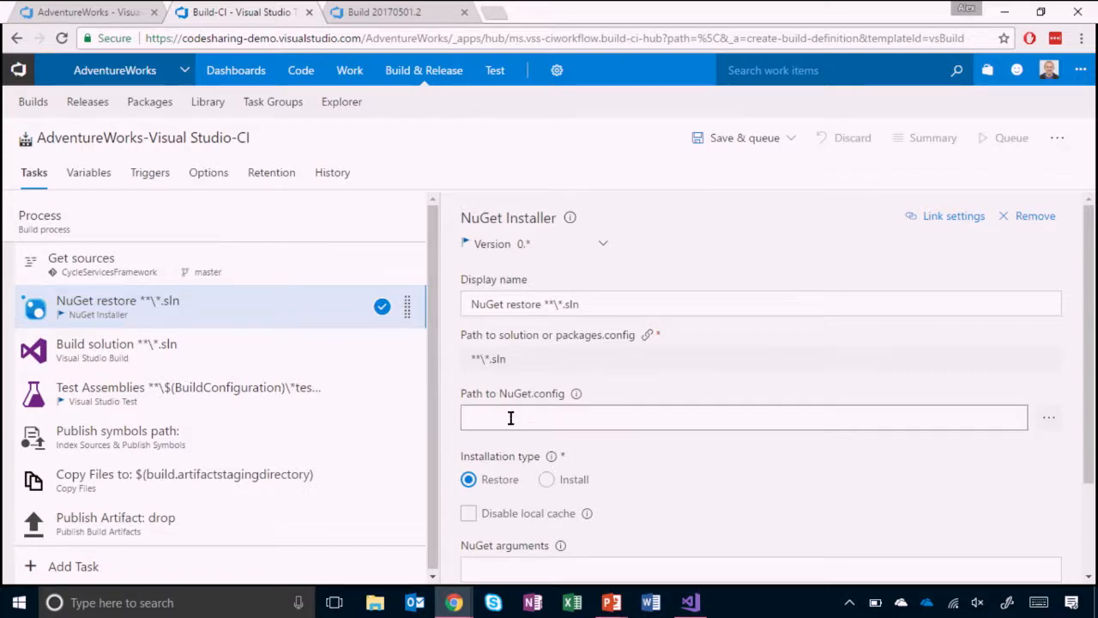
pyautogui.scroll(-1, 596, 477)
pyautogui.scroll(1, 623, 480)
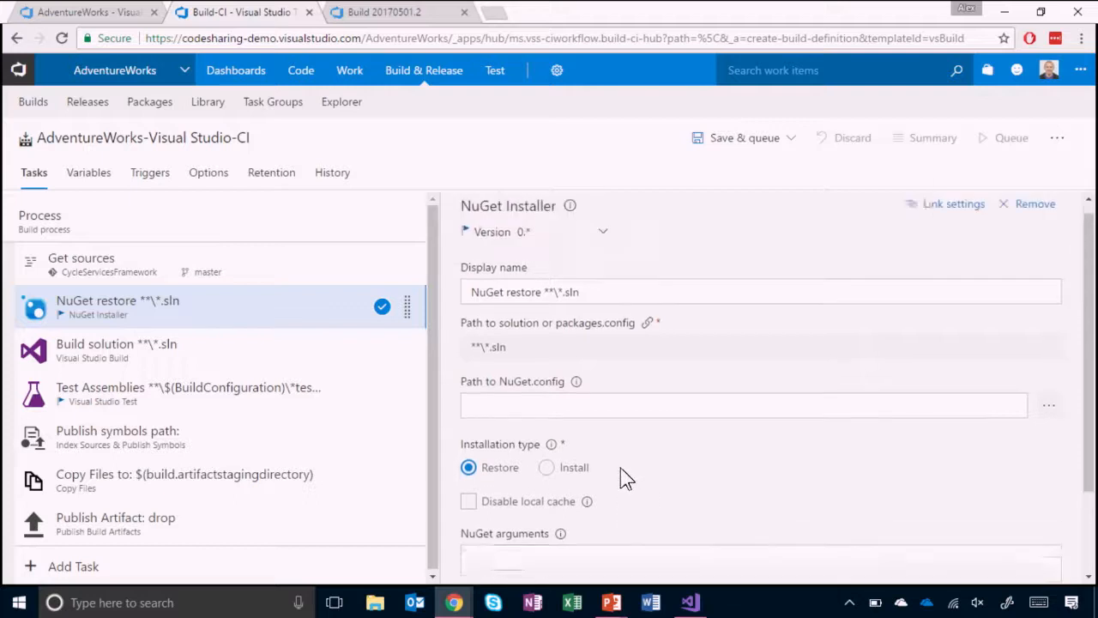
pyautogui.click(533, 244)
pyautogui.click(530, 283)
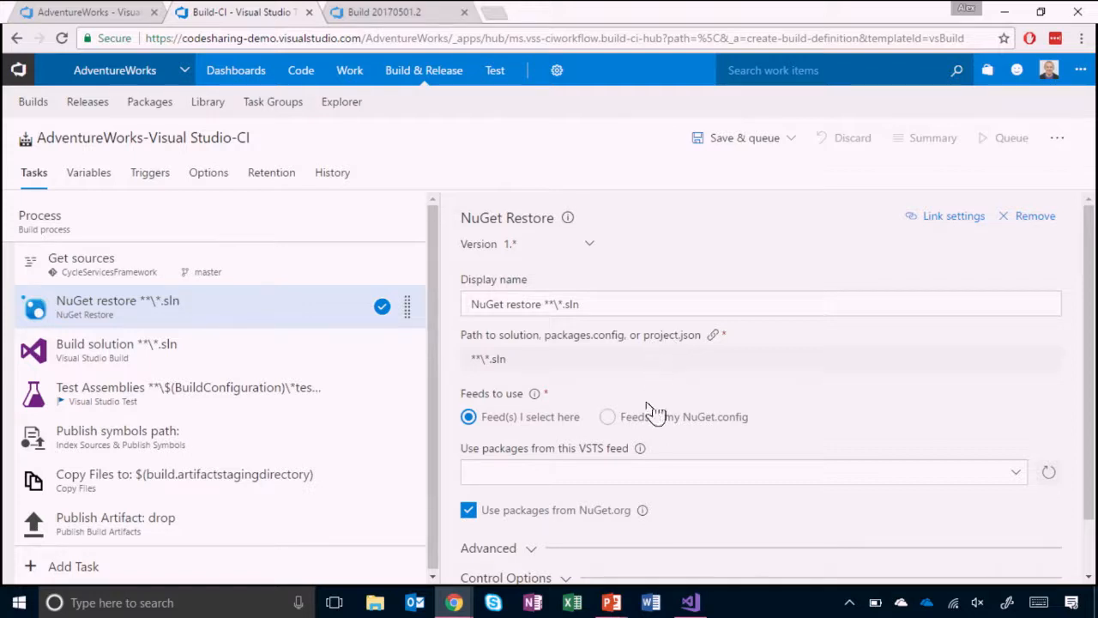
pyautogui.click(1020, 478)
pyautogui.click(542, 286)
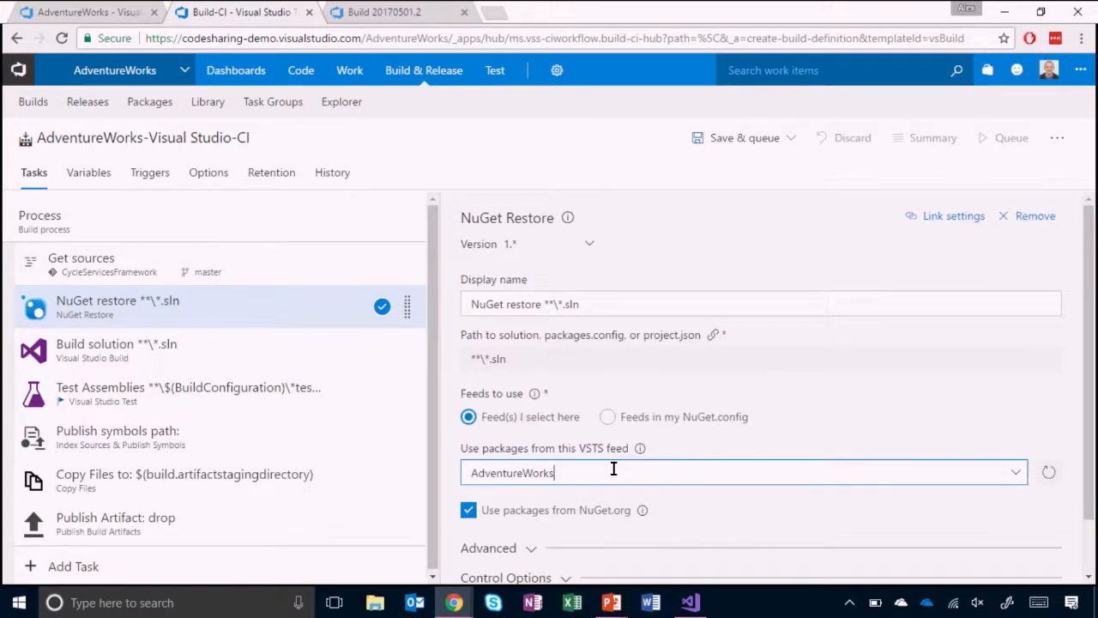
# - Save the AdventureWorks-Visual Studio-CI definition and queue a build of it on the Hosted VS2017 agent queue
pyautogui.click(726, 142)
pyautogui.click(726, 177)
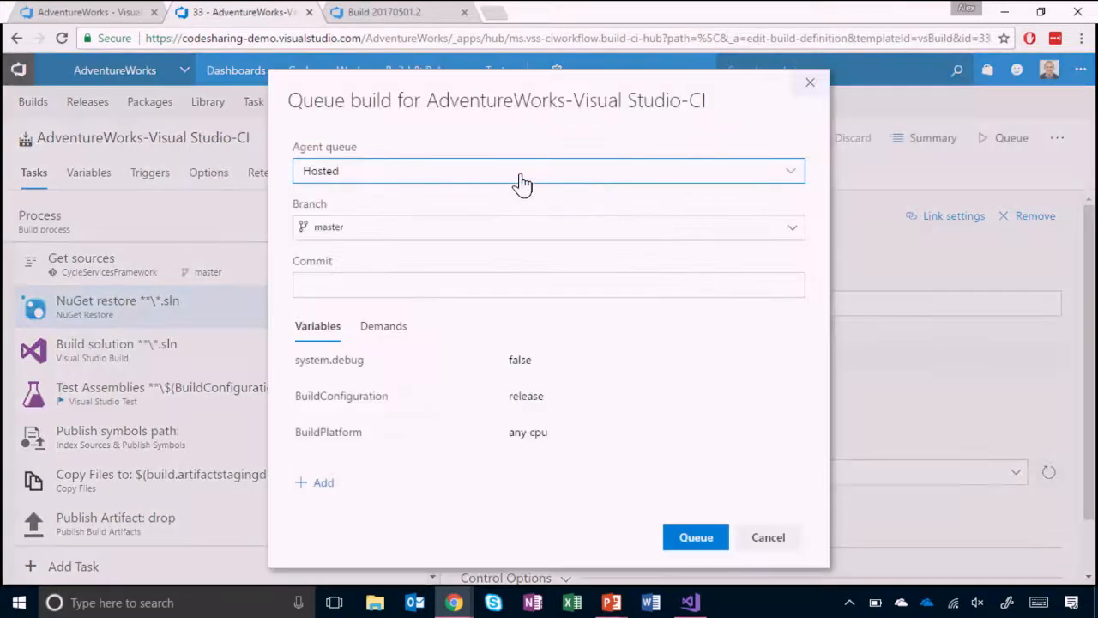
pyautogui.click(522, 180)
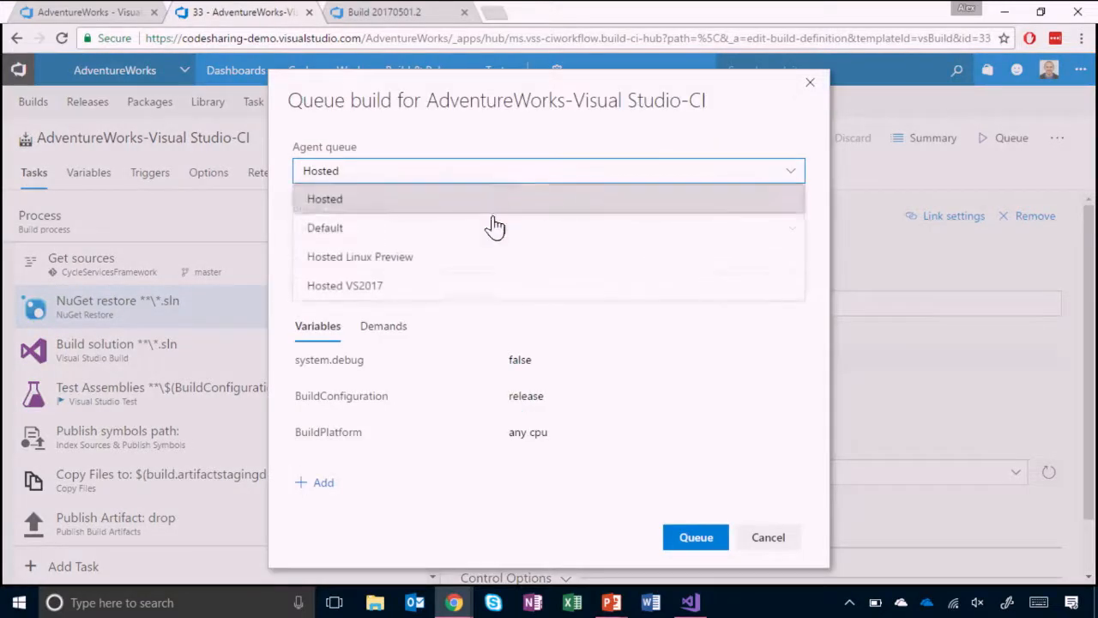
pyautogui.click(481, 292)
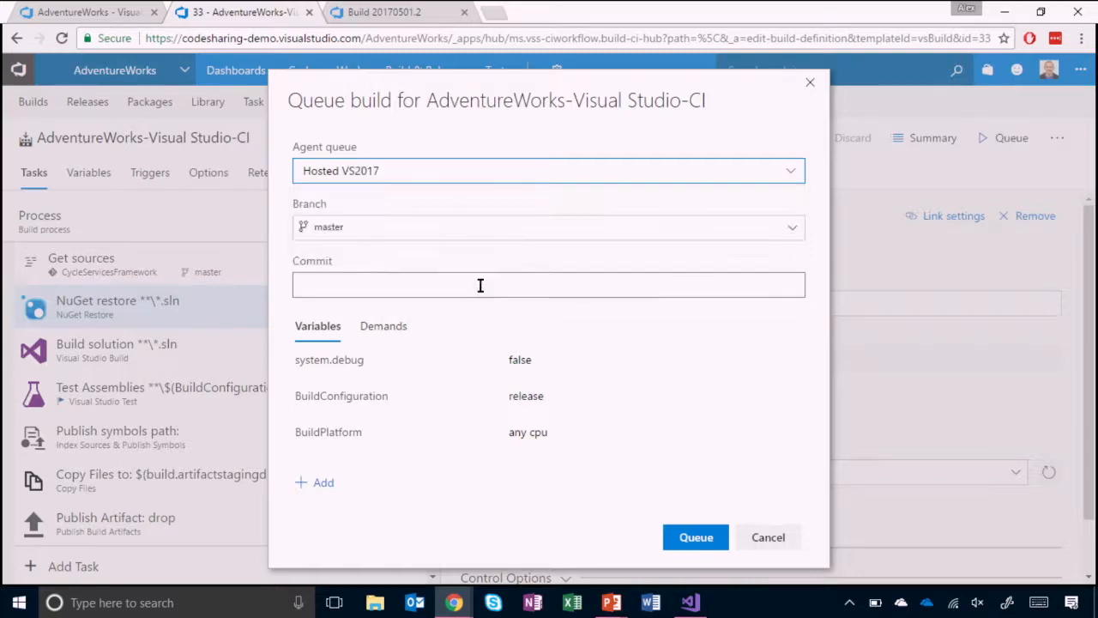
pyautogui.click(695, 537)
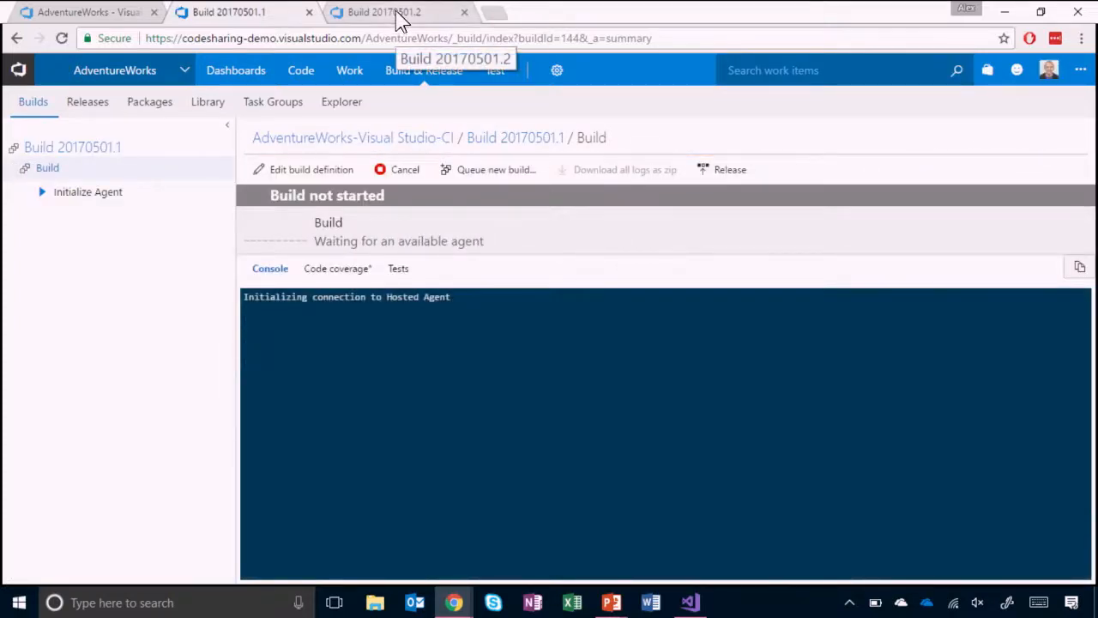
# - Switch to the completed CycleServiceApi-CI build 20170501.2 and examine its NuGet restore log
pyautogui.click(399, 17)
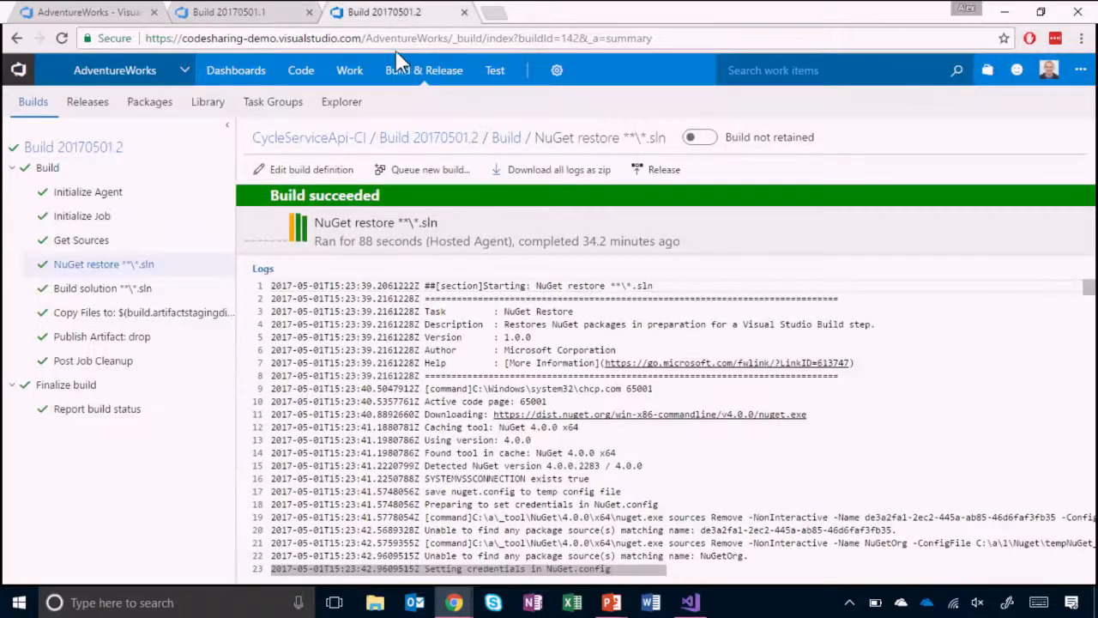
pyautogui.moveTo(403, 71)
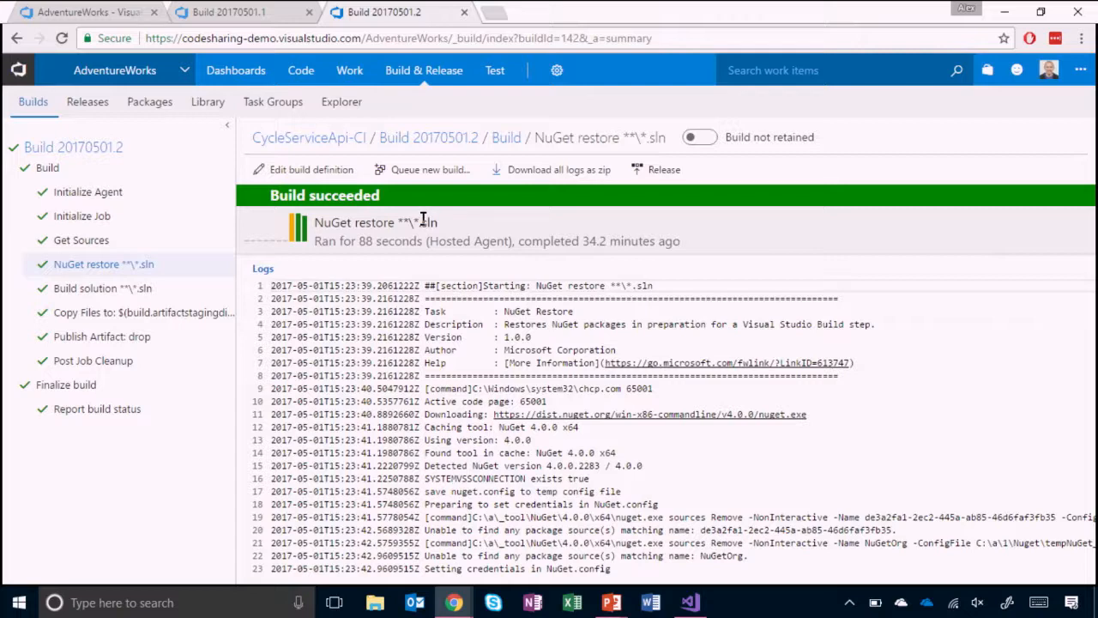
# - Switch to the 2017.05 PK BUILD.pptx presentation in PowerPoint, go to the Call to action slide and show it full screen
pyautogui.hotkey('alt', 'Tab')
pyautogui.hotkey('alt', 'Tab')
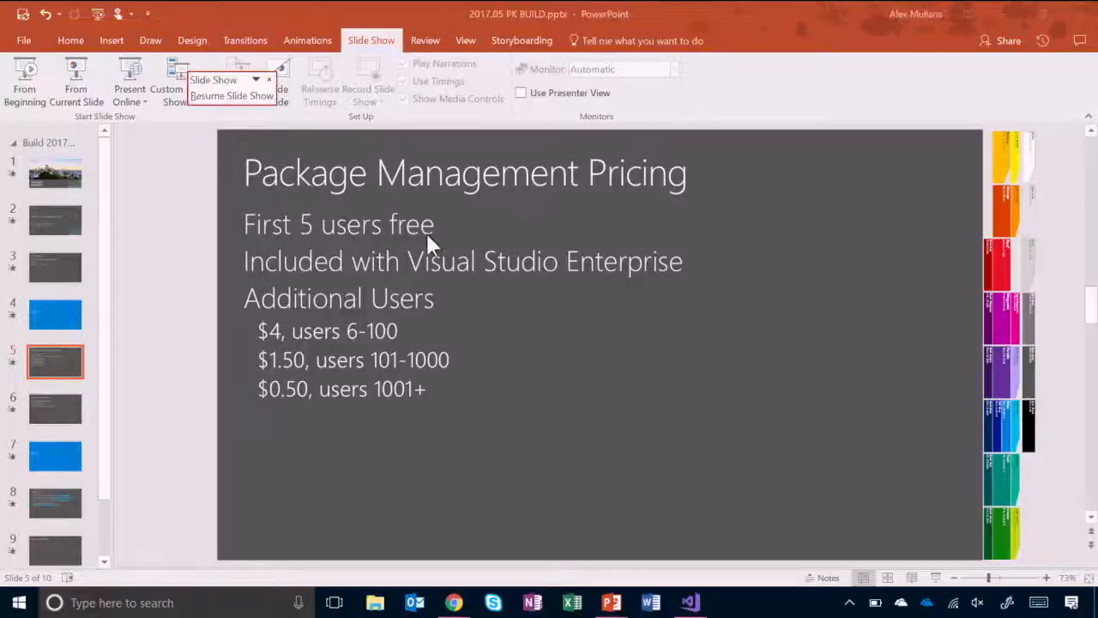
pyautogui.click(53, 414)
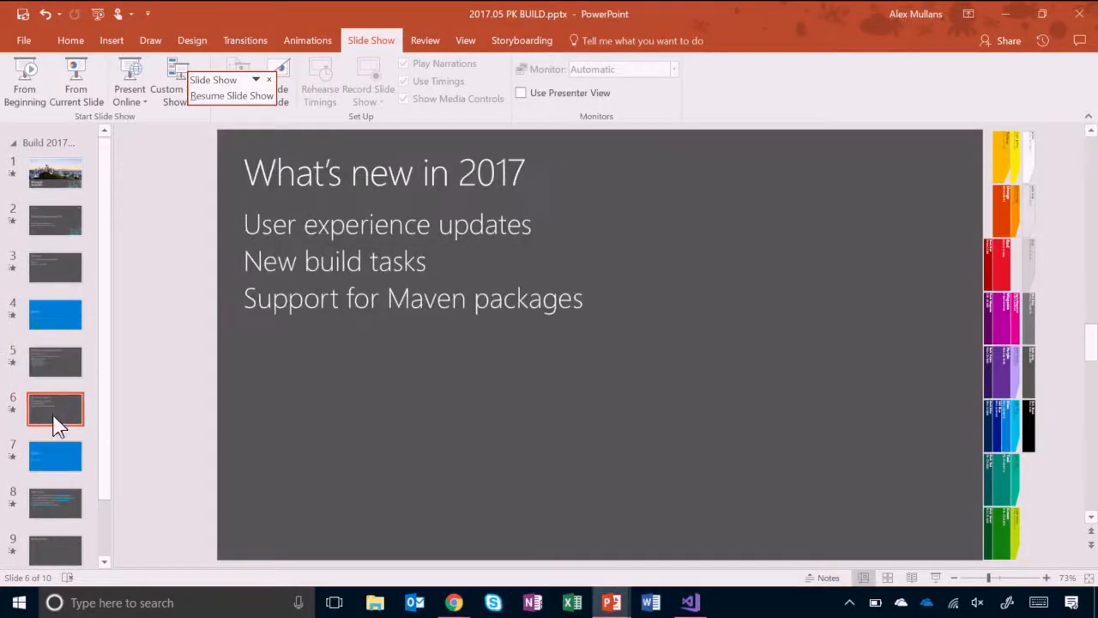
pyautogui.click(63, 498)
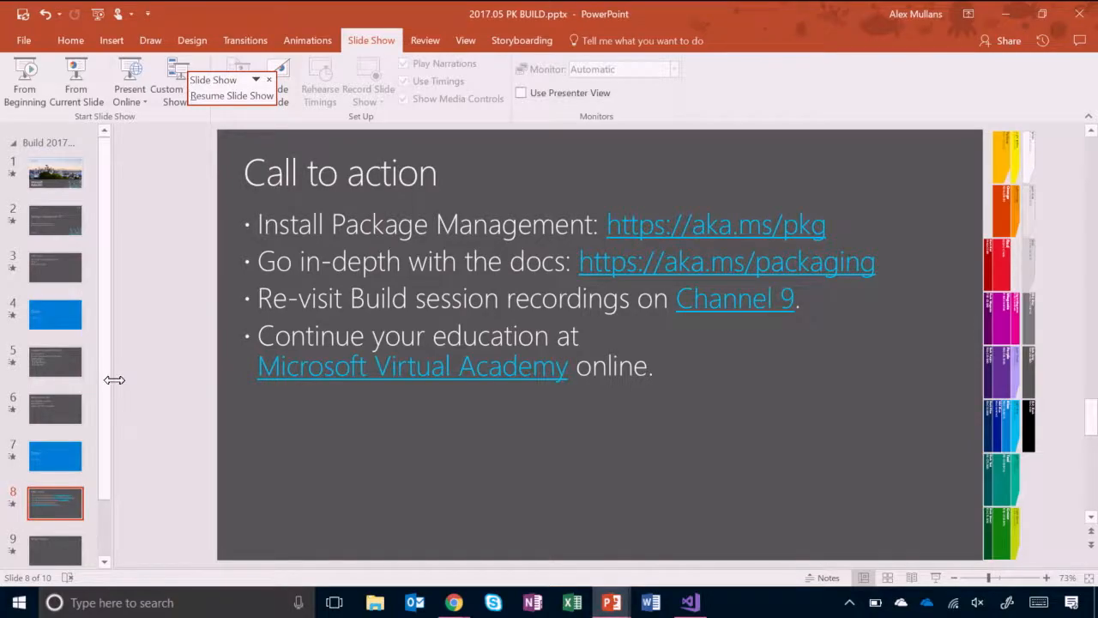
pyautogui.hotkey('alt', 'Tab')
pyautogui.click(155, 361)
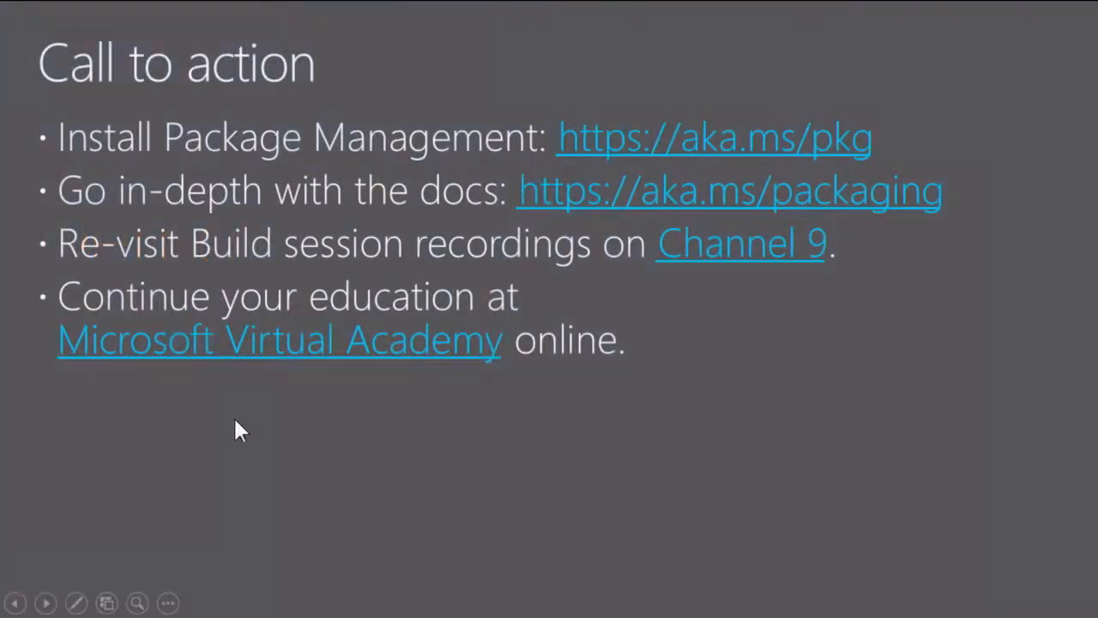